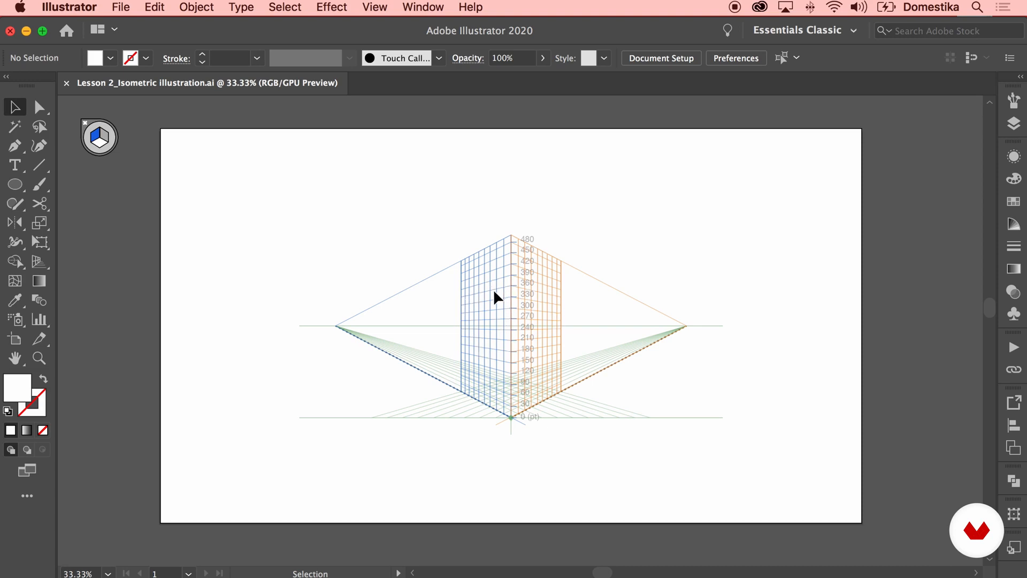
With the Perspective Grid tool, reposition the grid's horizon and ground level, and raise its vertical extent to 680
left_click(39, 262)
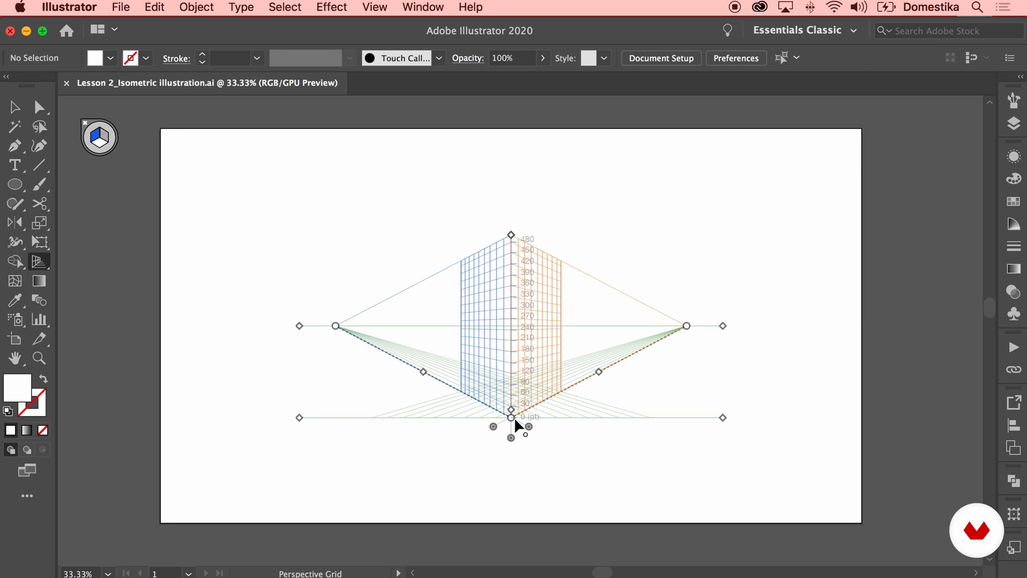
mouse_move(299, 417)
left_mouse_down()
mouse_move(298, 431)
mouse_move(297, 418)
left_mouse_up()
left_click_drag(723, 327, 723, 290)
left_click_drag(723, 418, 723, 387)
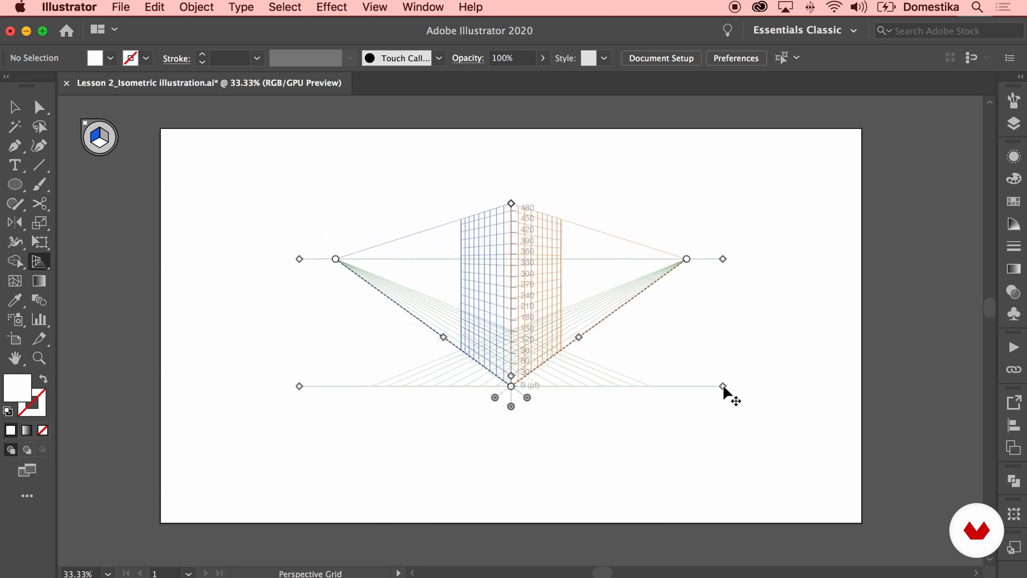
left_click_drag(510, 204, 502, 156)
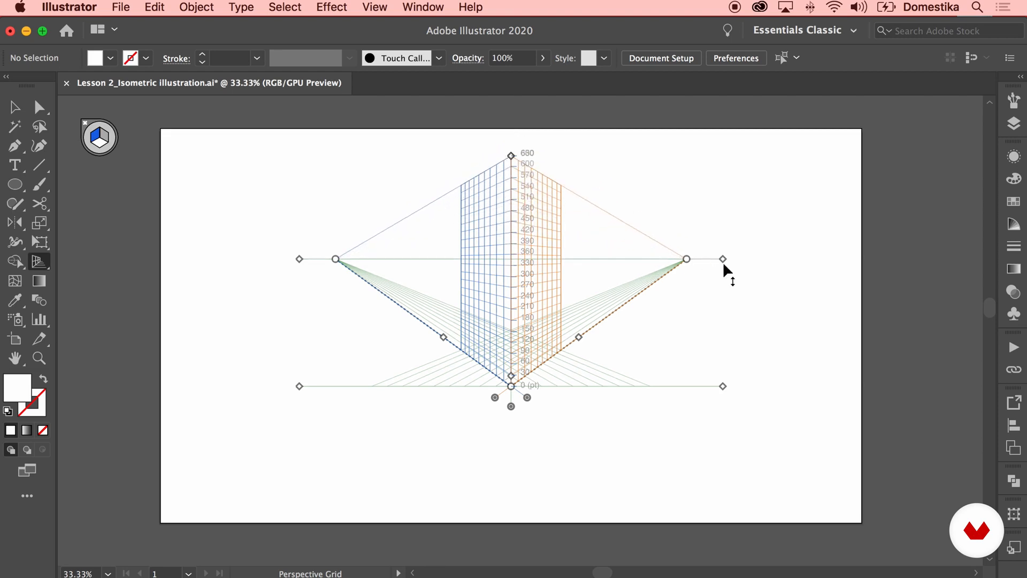
mouse_move(686, 259)
left_mouse_down()
mouse_move(687, 270)
mouse_move(724, 267)
mouse_move(722, 276)
mouse_move(621, 281)
mouse_move(680, 279)
left_mouse_up()
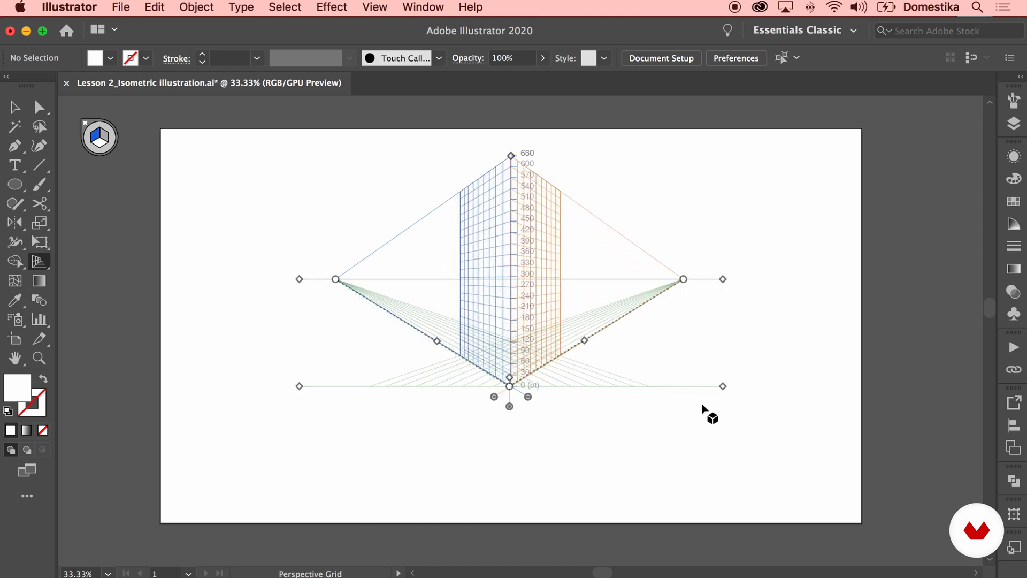
left_click_drag(721, 386, 718, 418)
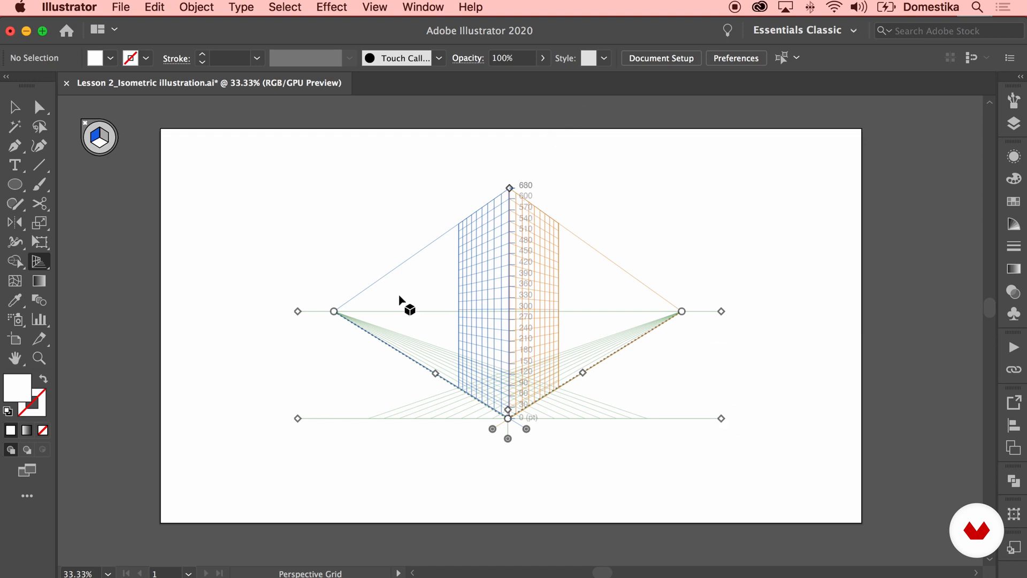
Redefine the perspective grid as One Point Perspective in the Define Perspective Grid dialog
left_click(376, 8)
mouse_move(535, 400)
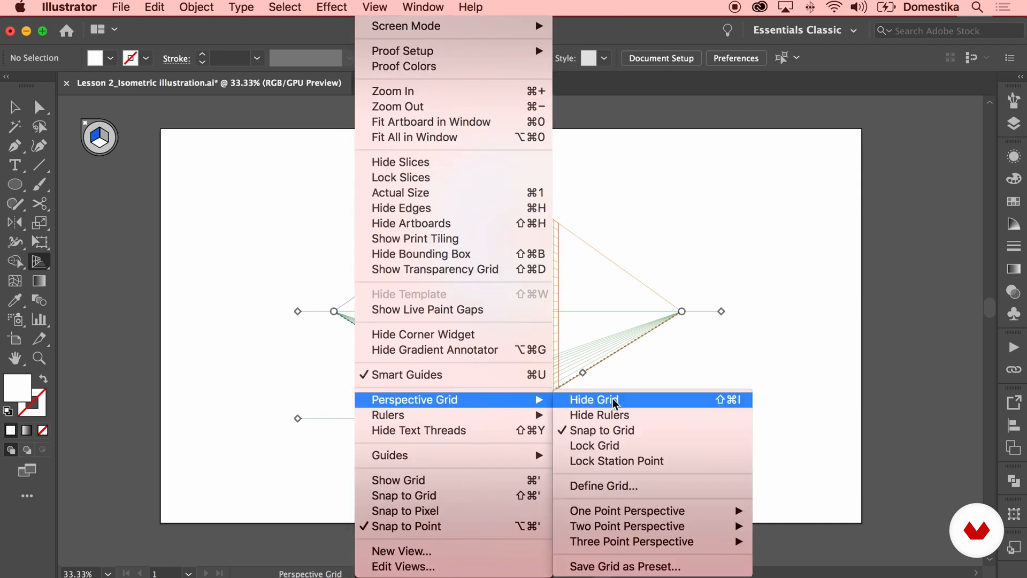
left_click(642, 487)
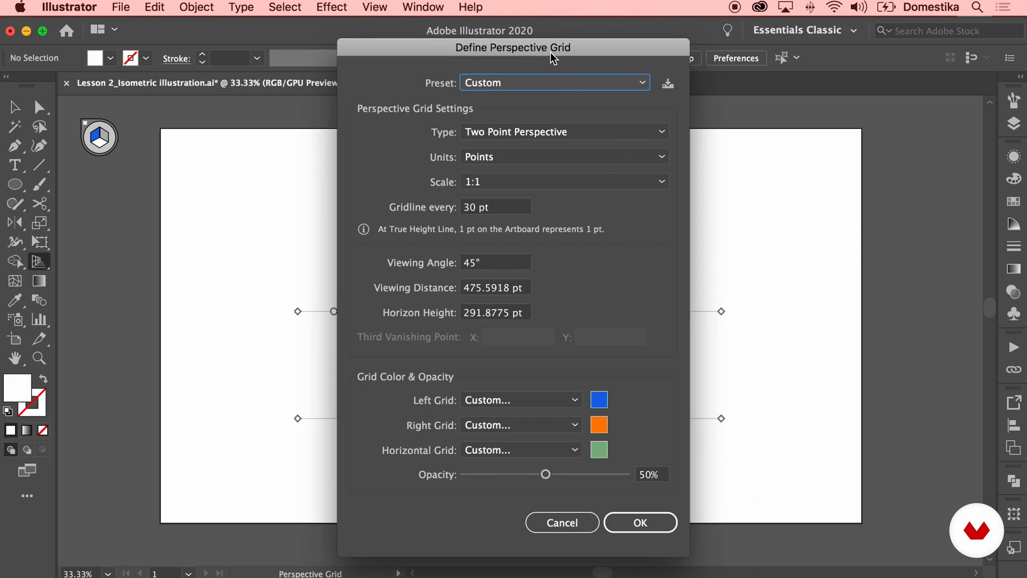
left_click_drag(550, 53, 325, 54)
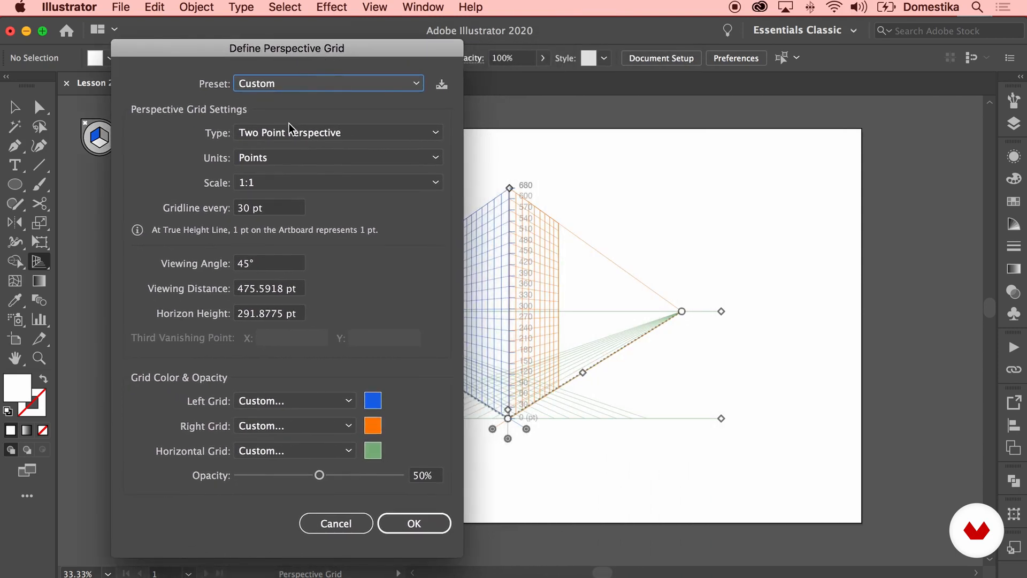
left_click(290, 129)
left_click(292, 148)
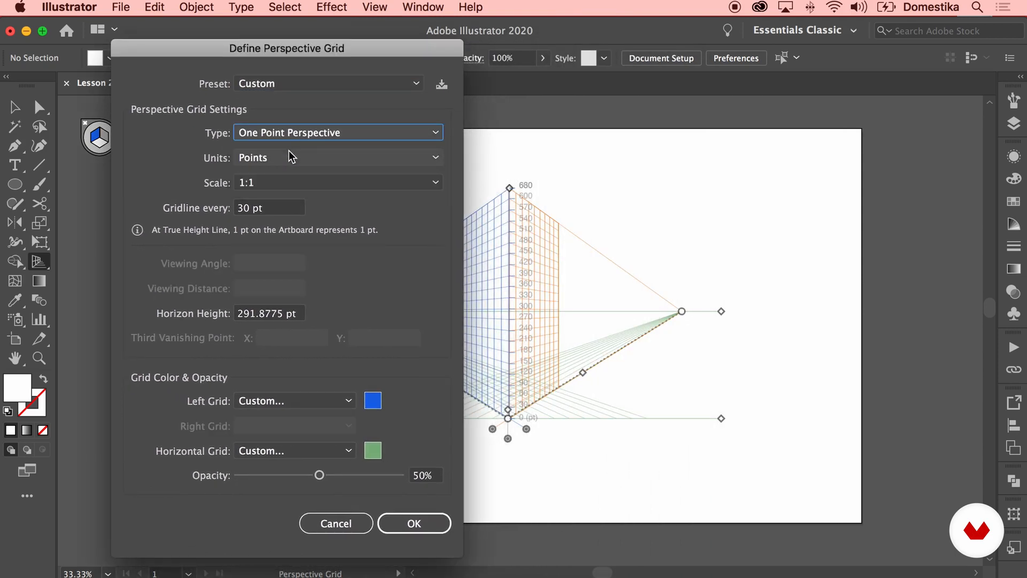
left_click(428, 521)
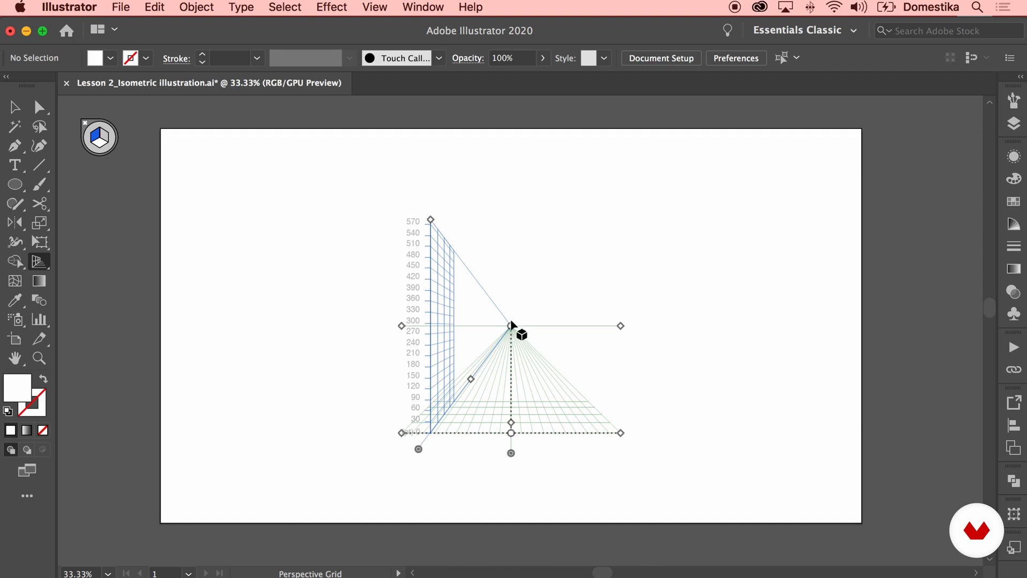
Redefine the perspective grid as Three Point Perspective and raise its ground level
left_click(375, 7)
scroll(441, 444, "down", 3)
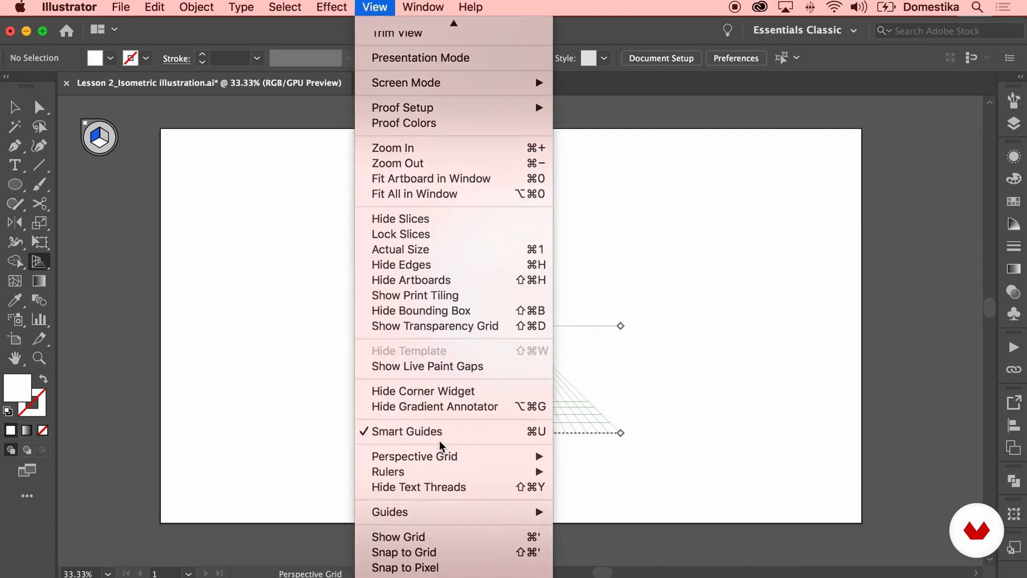
mouse_move(414, 392)
left_click(615, 541)
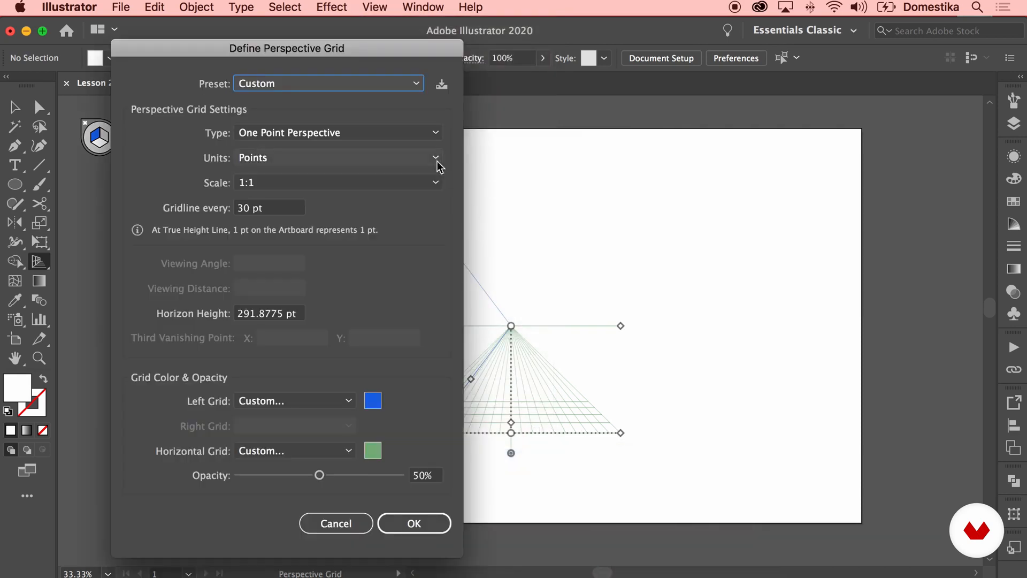
left_click(342, 132)
left_click(319, 187)
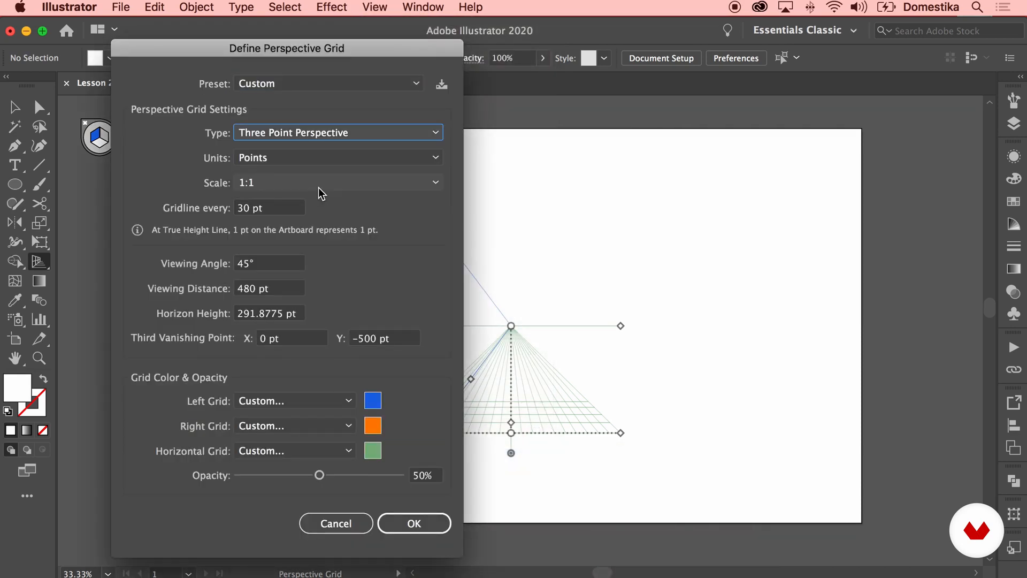
left_click(409, 521)
left_click_drag(703, 434, 729, 298)
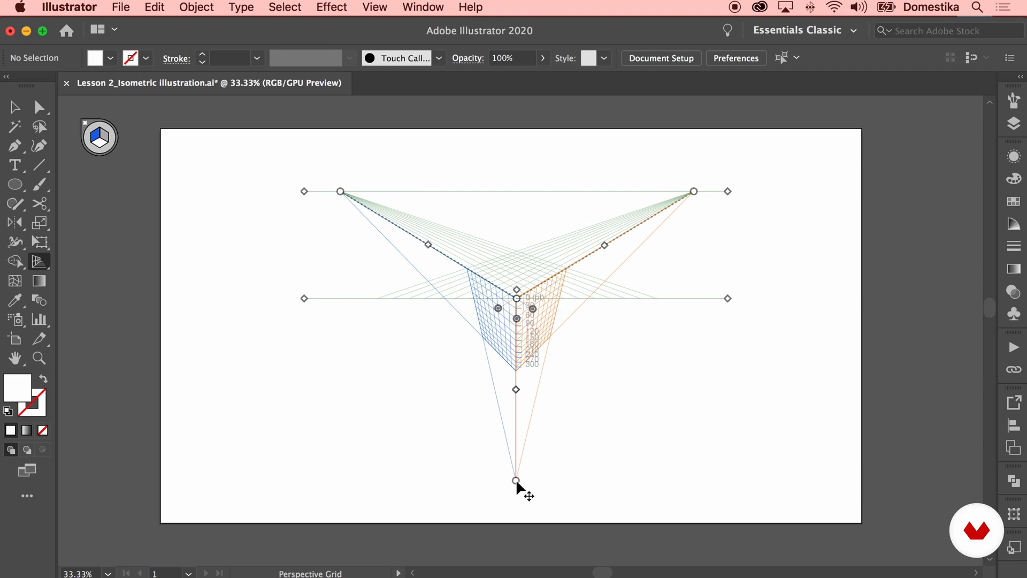
Redefine the perspective grid as Two Point Perspective
left_click(381, 7)
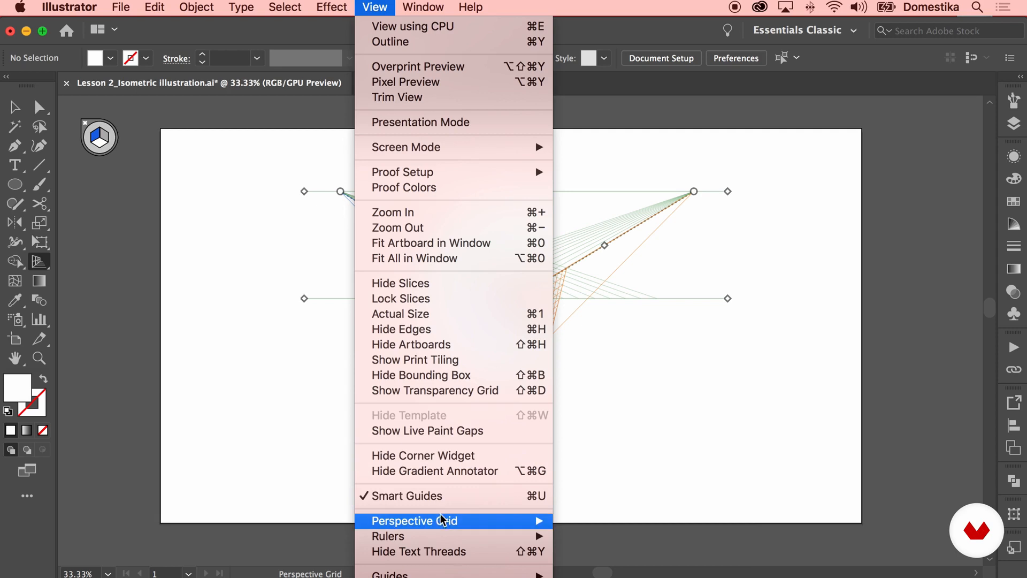
mouse_move(448, 521)
left_click(609, 543)
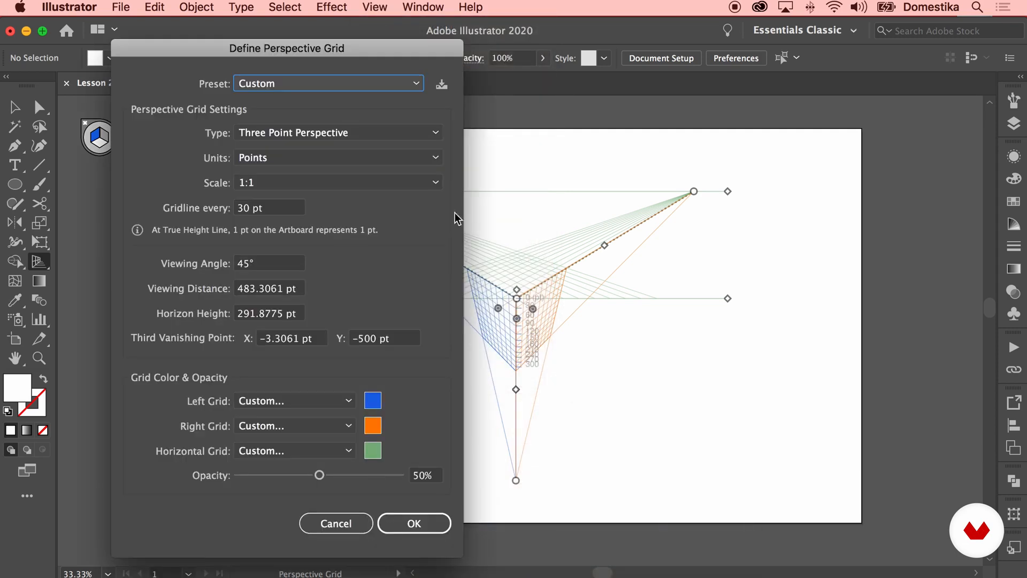
left_click(328, 157)
left_click(338, 144)
left_click(339, 134)
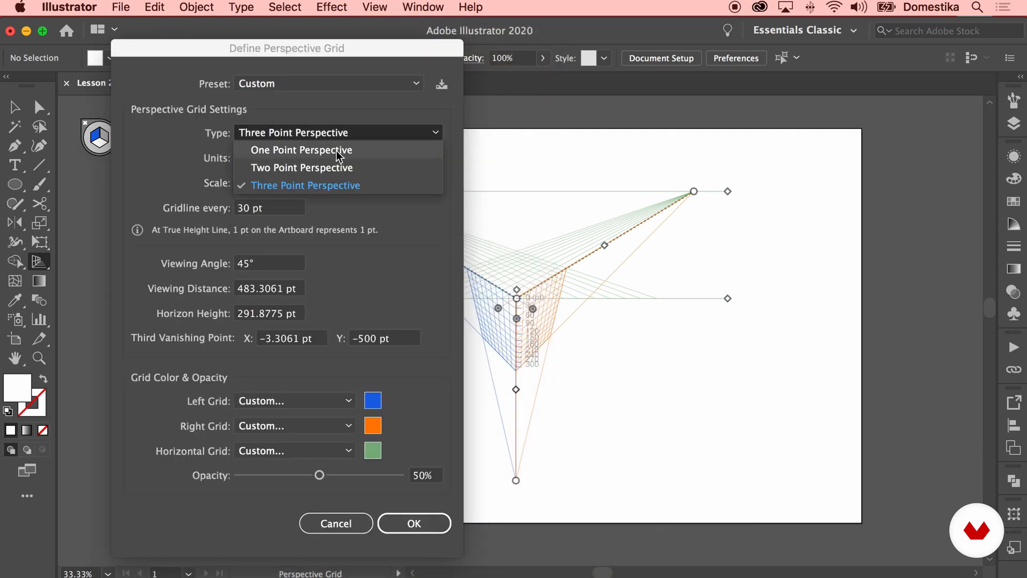
left_click(335, 168)
left_click(424, 519)
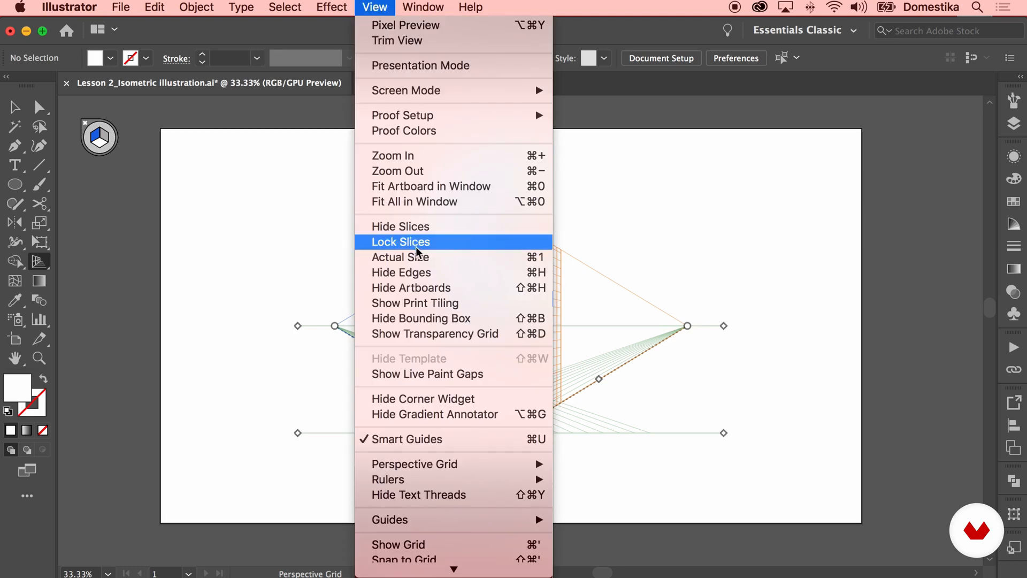
Inspect the Scale options in the Define Perspective Grid dialog
scroll(412, 321, "down", 3)
mouse_move(460, 400)
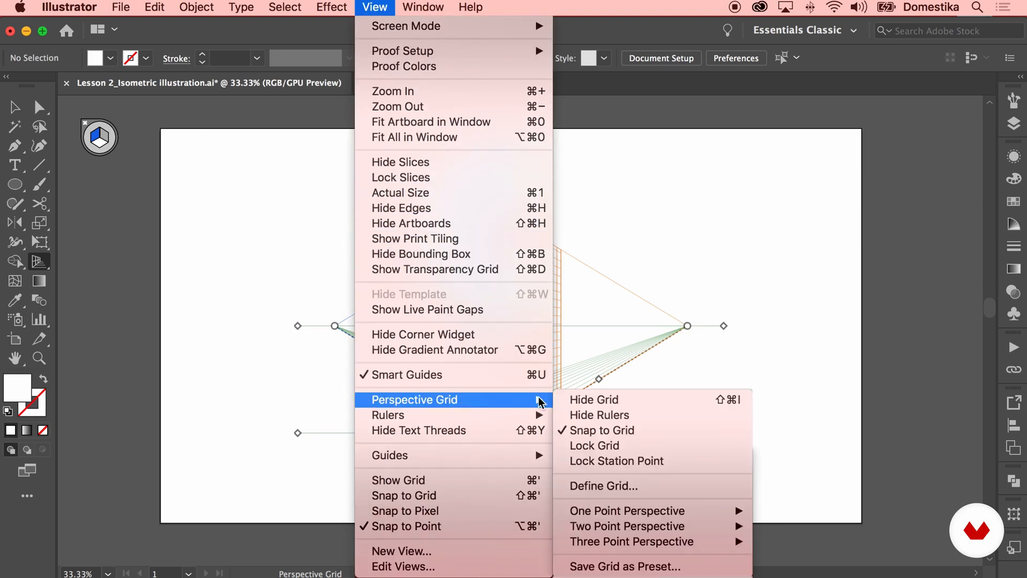
left_click(616, 486)
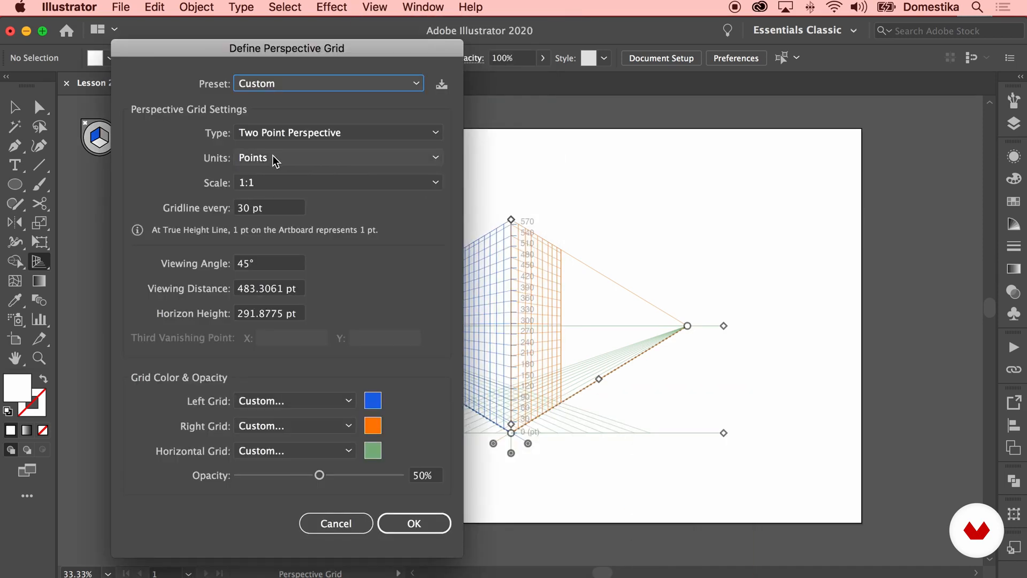
left_click(282, 182)
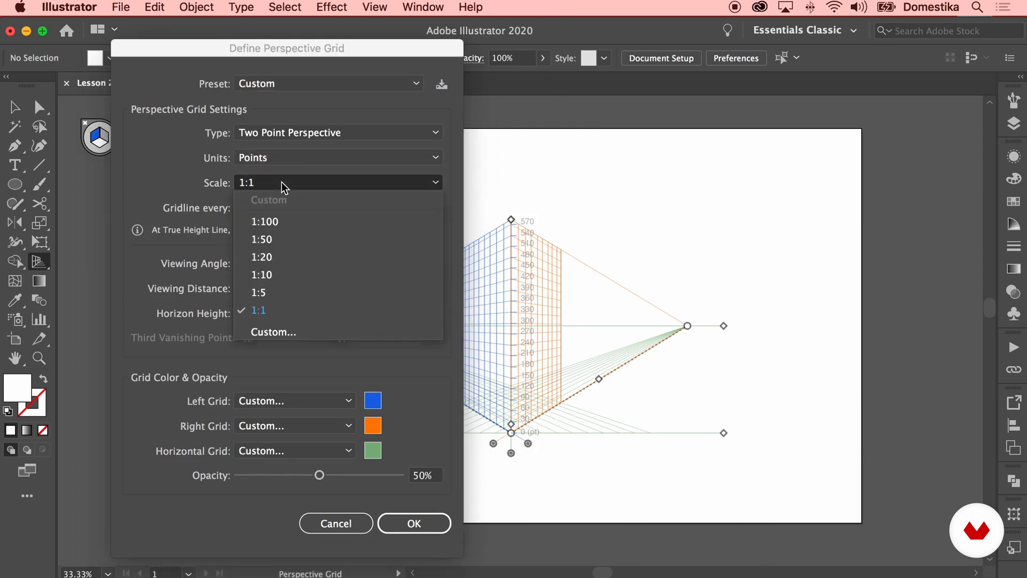
left_click(178, 180)
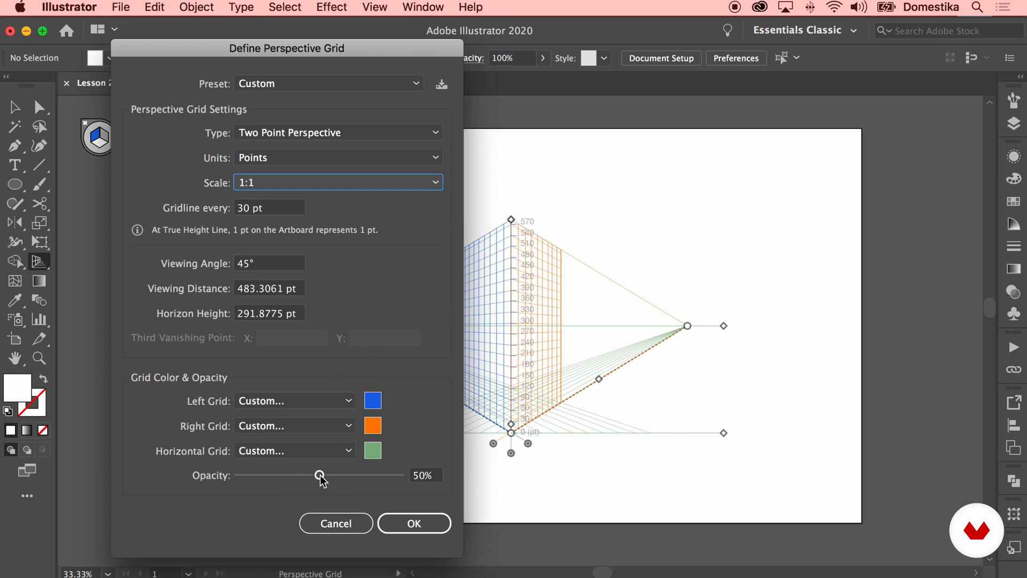
left_click(428, 523)
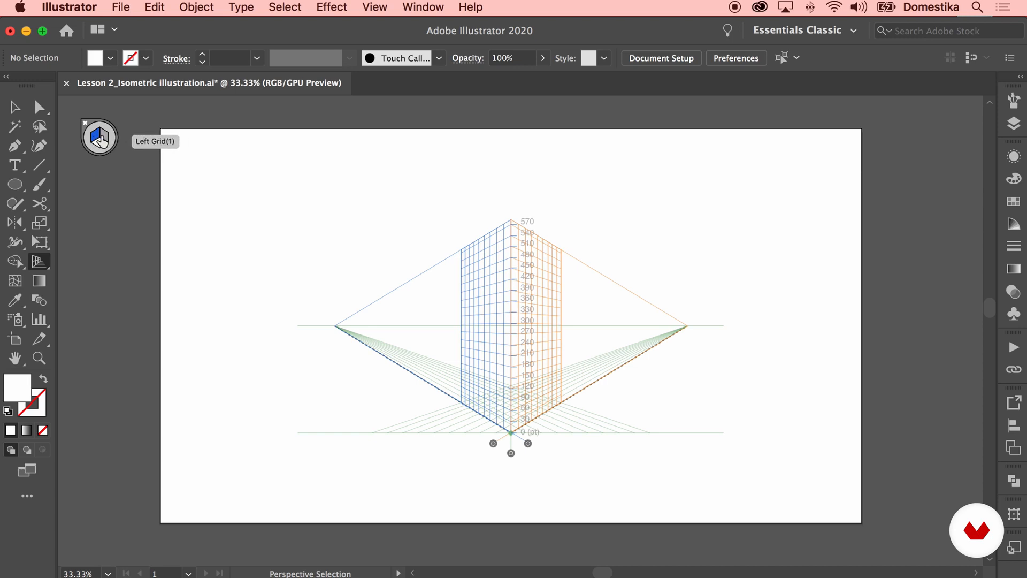
Activate the right grid plane and draw a rectangle on it along the vertical corner, with default fill and stroke
left_click(105, 140)
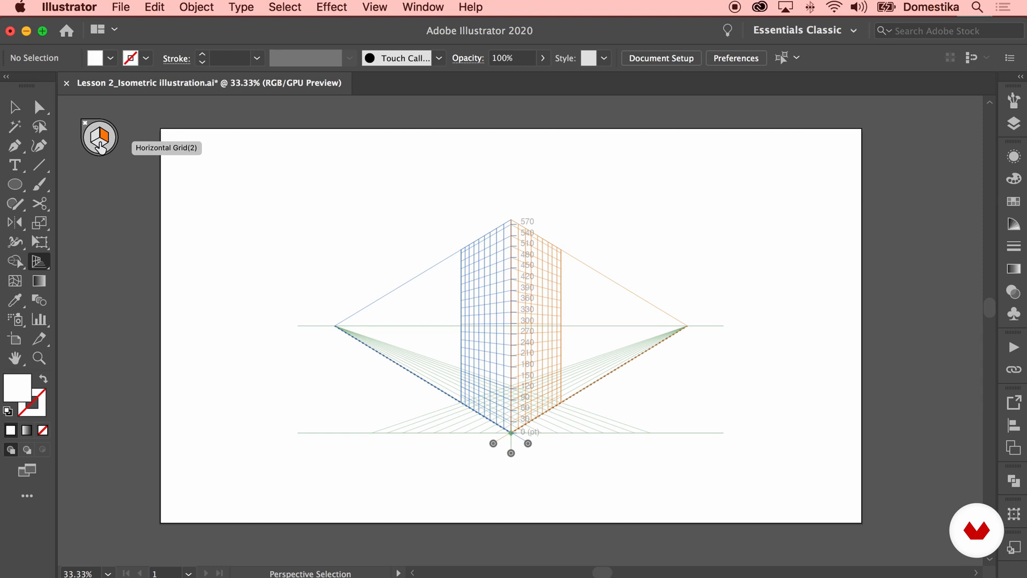
left_click(99, 149)
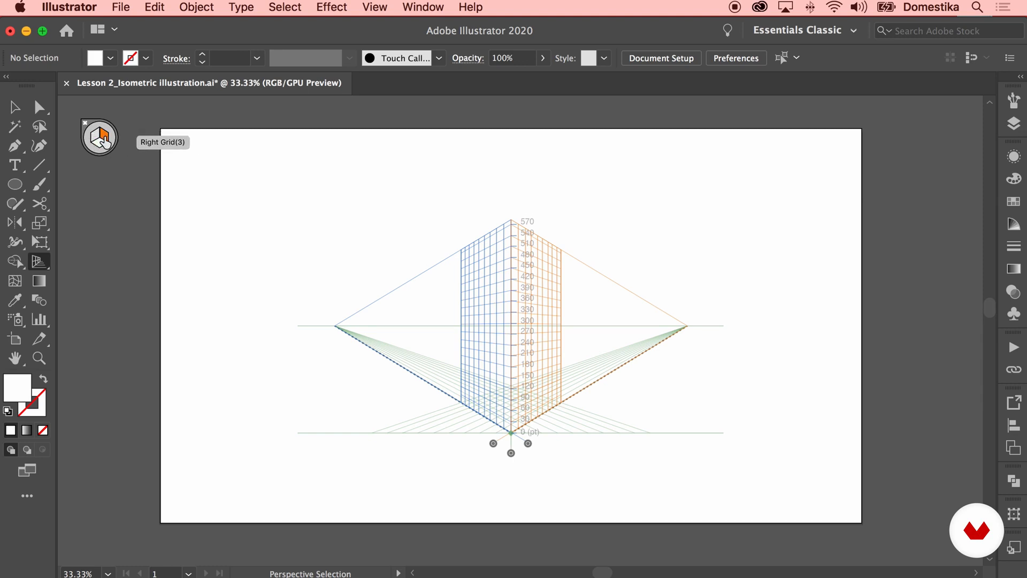
key("shift+p")
left_click(15, 185)
left_click_drag(15, 185, 93, 181)
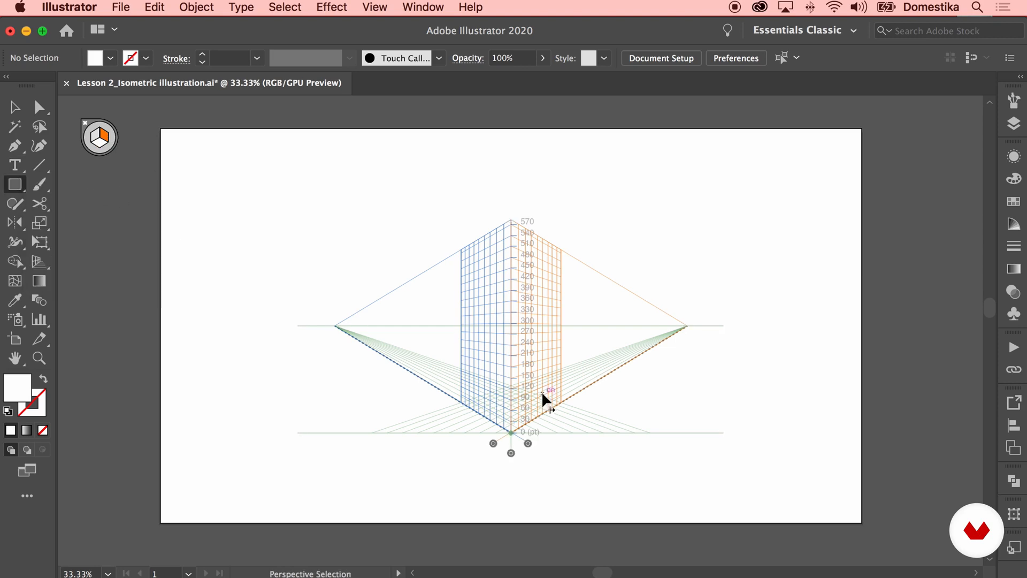
key("super+equal")
key("super+equal")
left_click_drag(589, 420, 558, 405)
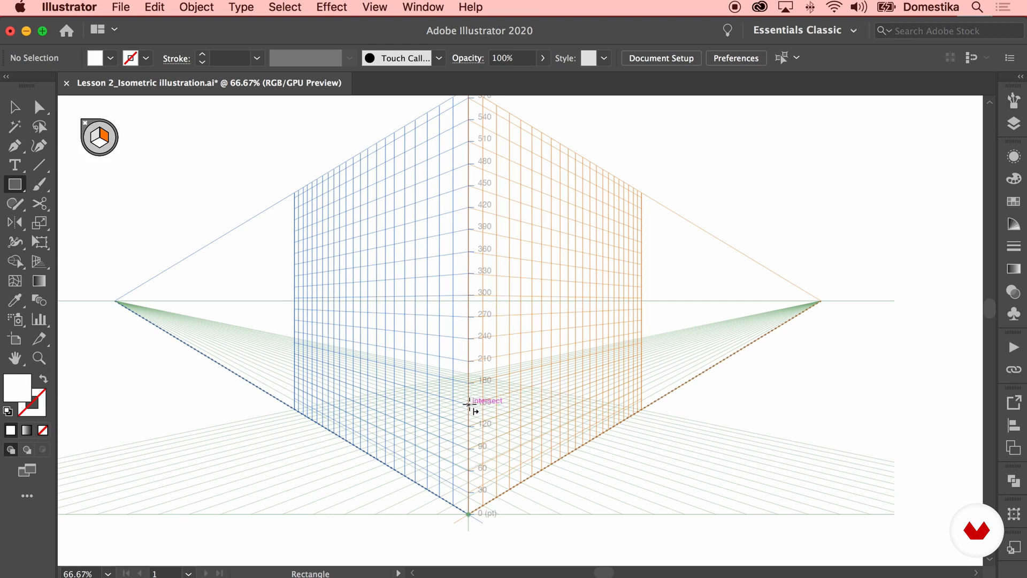
left_click_drag(469, 404, 625, 389)
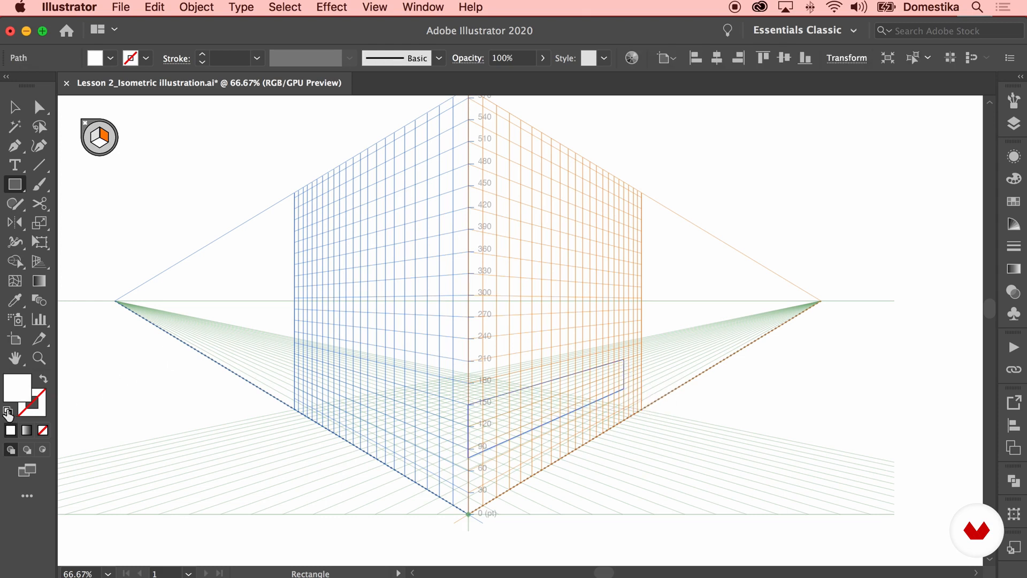
left_click(8, 412)
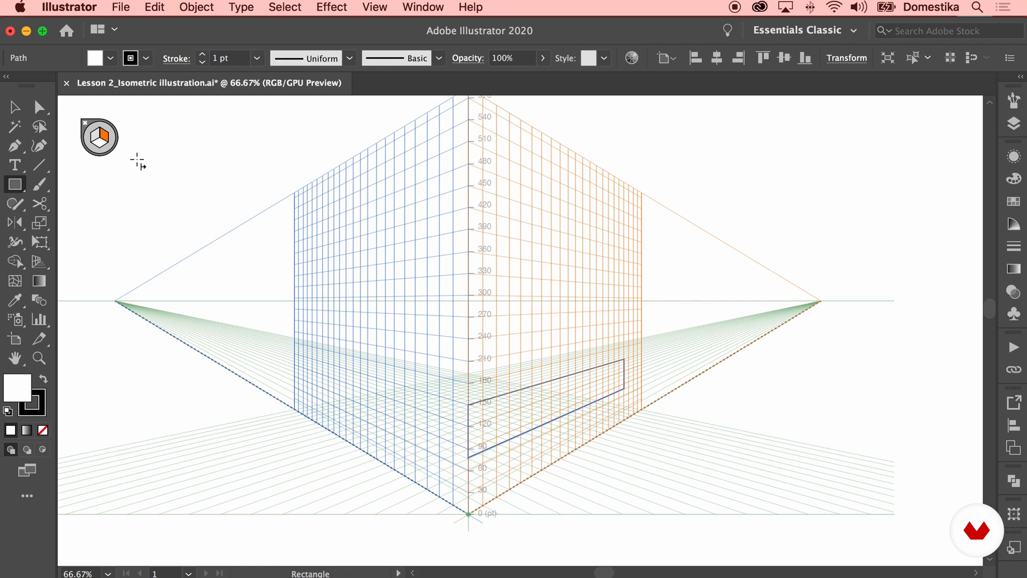
key("shift+v")
left_click(99, 152)
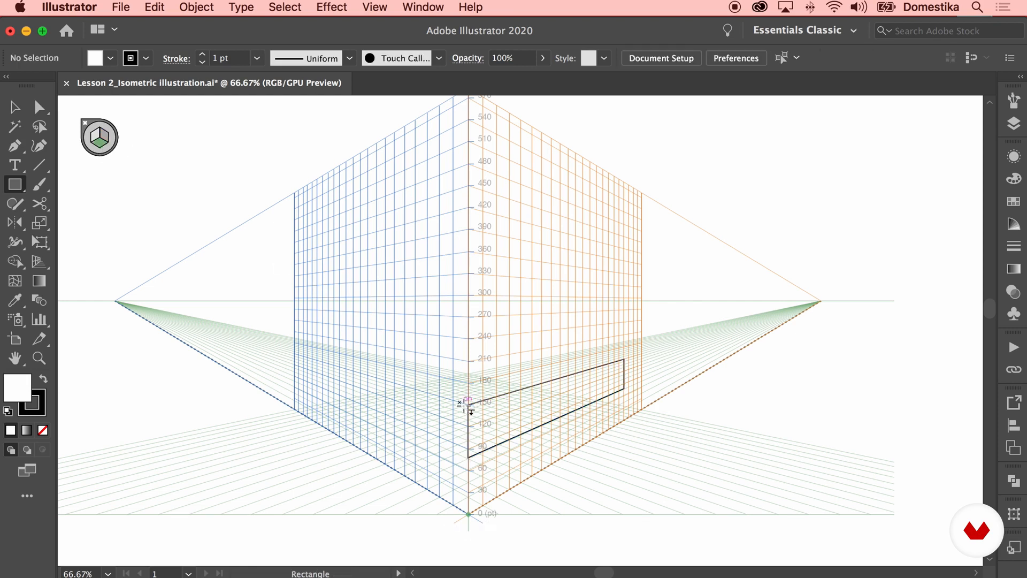
left_click_drag(466, 405, 587, 353)
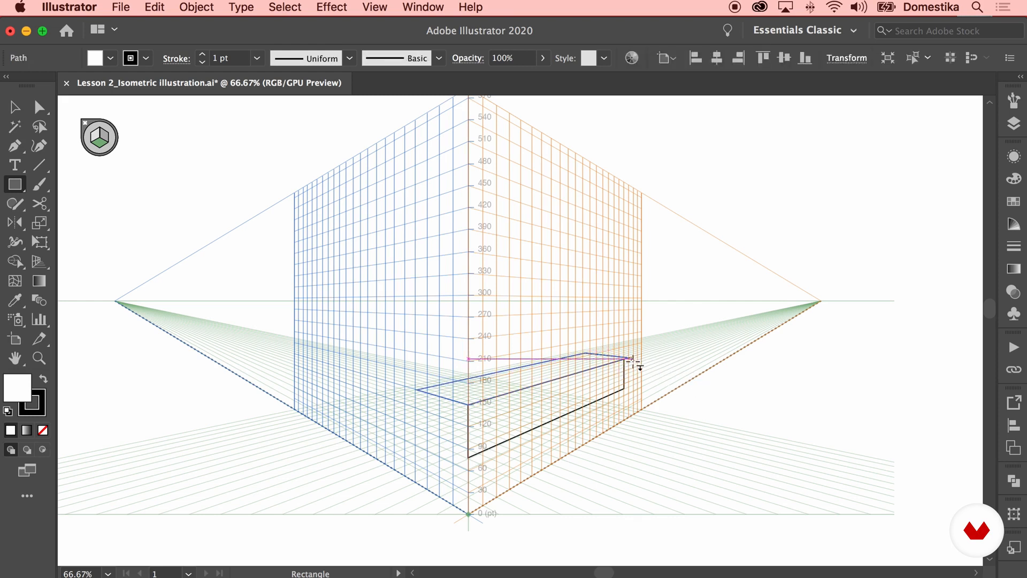
key("ctrl+z")
Draw a rectangle on the horizontal grid plane starting from the top corner of the right-plane rectangle
key("shift+v")
key("ctrl+plus")
key("m")
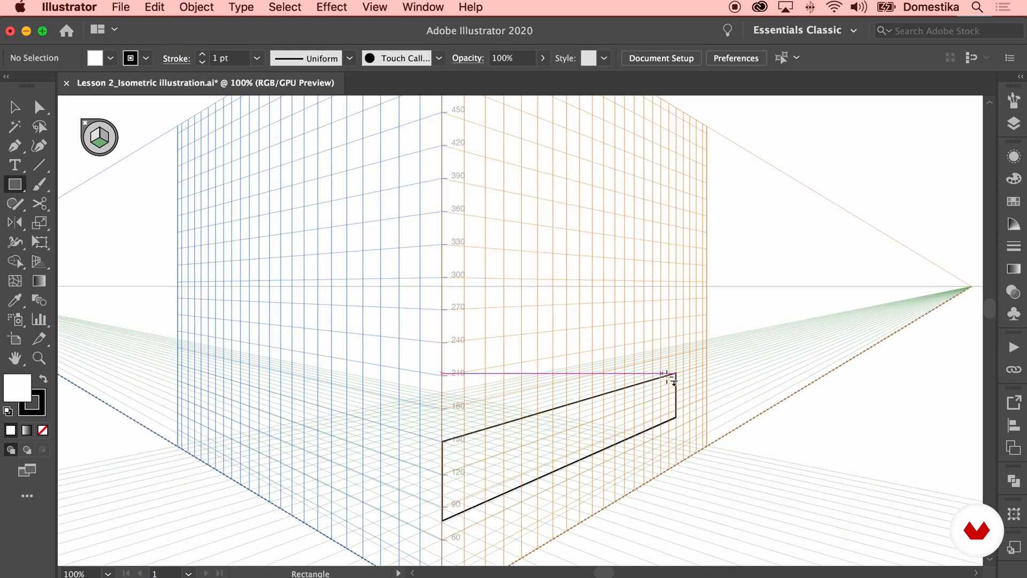
left_click_drag(675, 373, 349, 414)
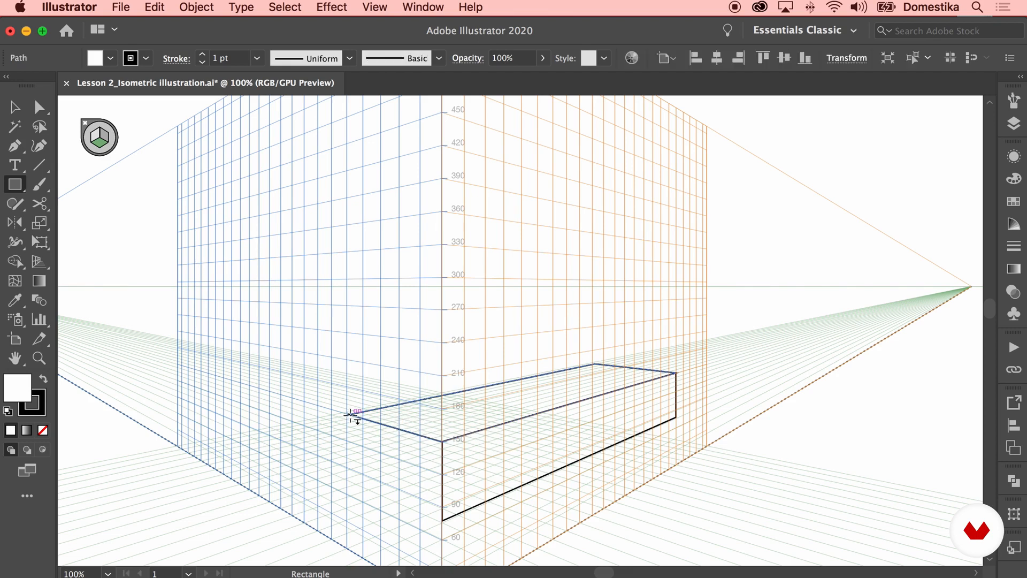
Move the horizontal rectangle leftward along its plane
left_click(15, 107)
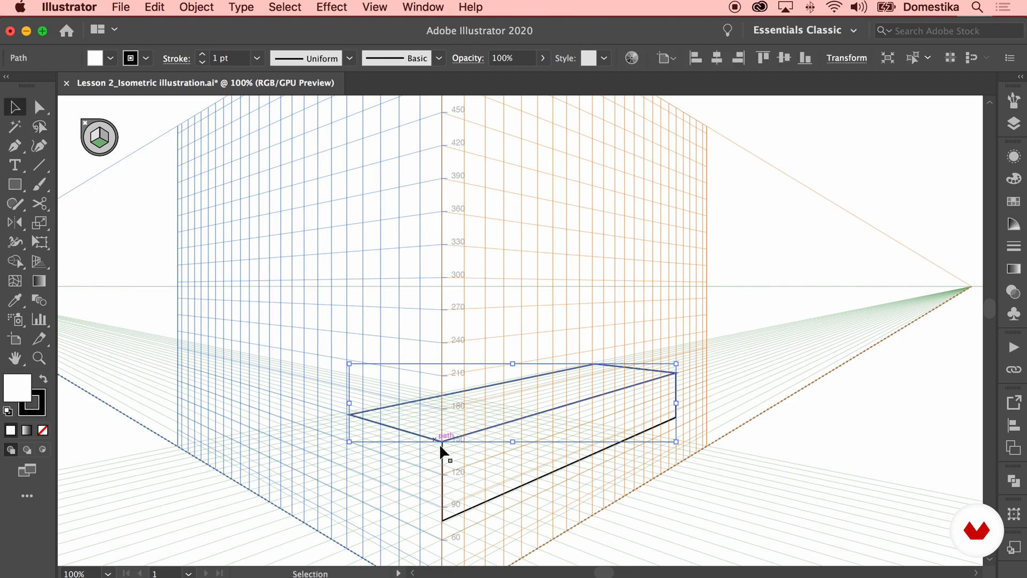
left_click_drag(425, 435, 365, 435)
left_click(354, 481)
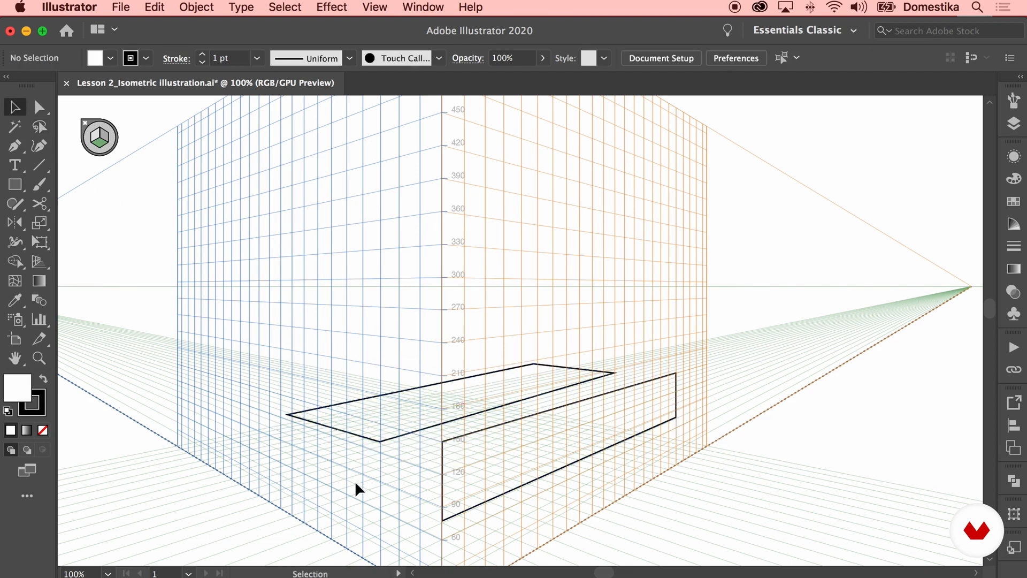
Undo the horizontal rectangle's move and delete the rectangle on the right grid plane
key("cmd+z")
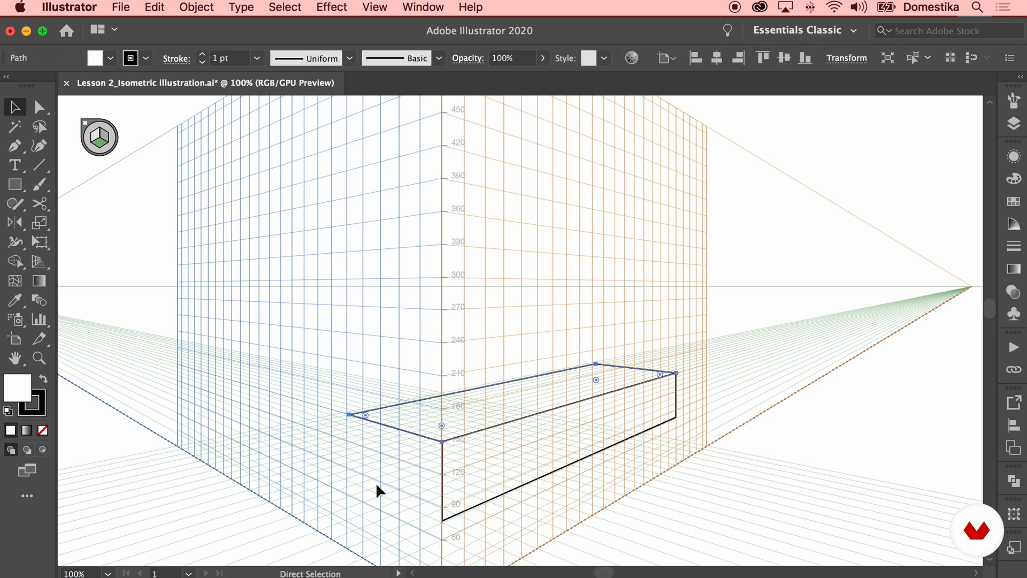
left_click(454, 485)
key("Delete")
On the right grid plane, draw a riser hanging down from the front edge of the horizontal rectangle
left_click(15, 184)
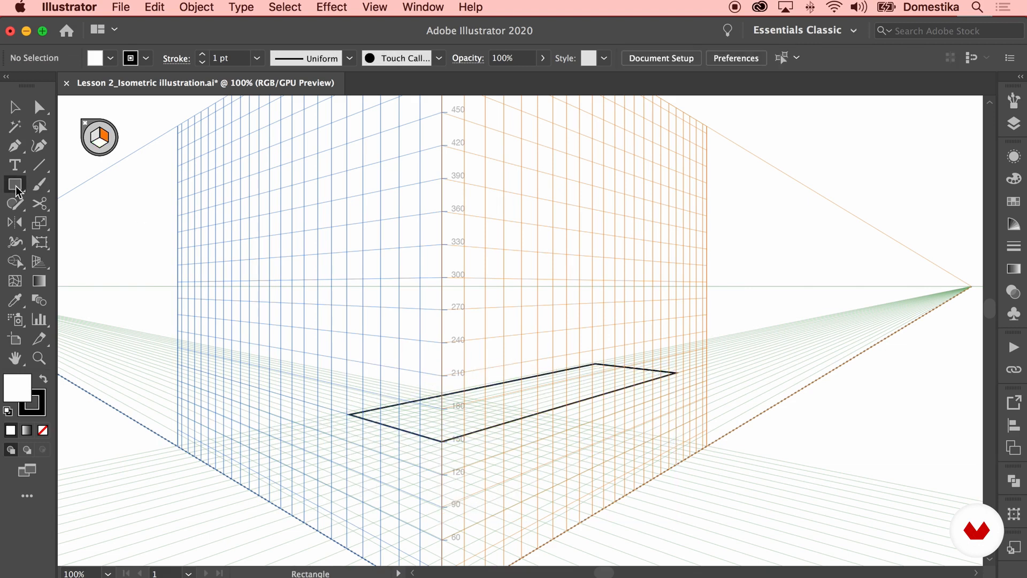
left_click(99, 144)
left_click(104, 137)
left_click_drag(442, 441, 676, 429)
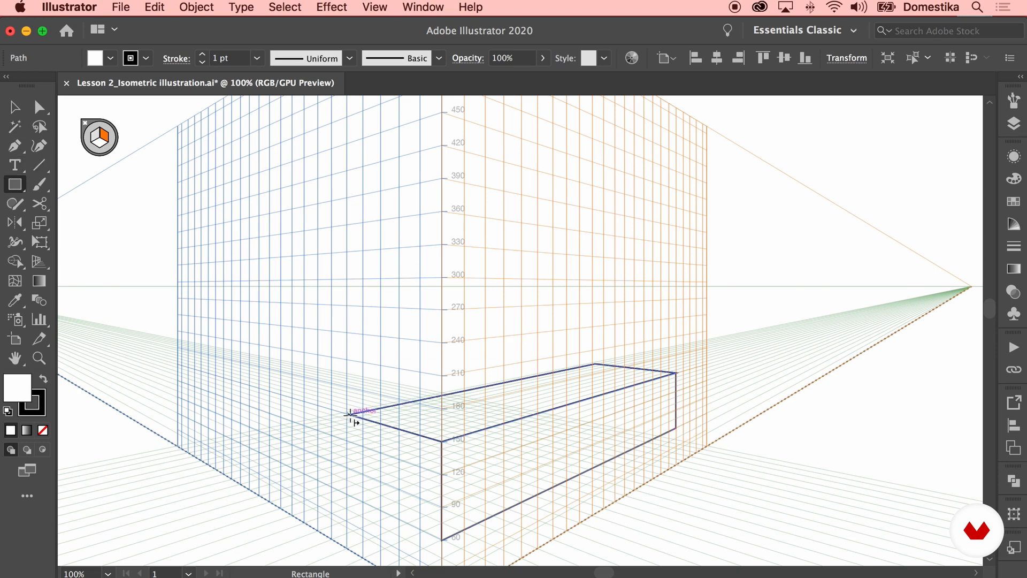
Draw a right-plane riser rising from the back edge of the horizontal rectangle
left_click_drag(350, 414, 592, 303)
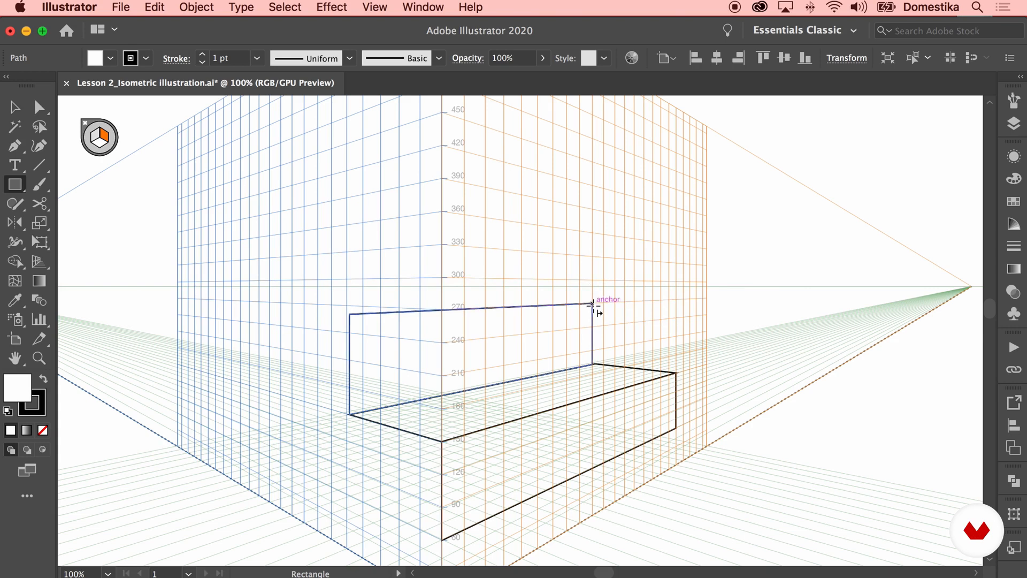
left_click(99, 153)
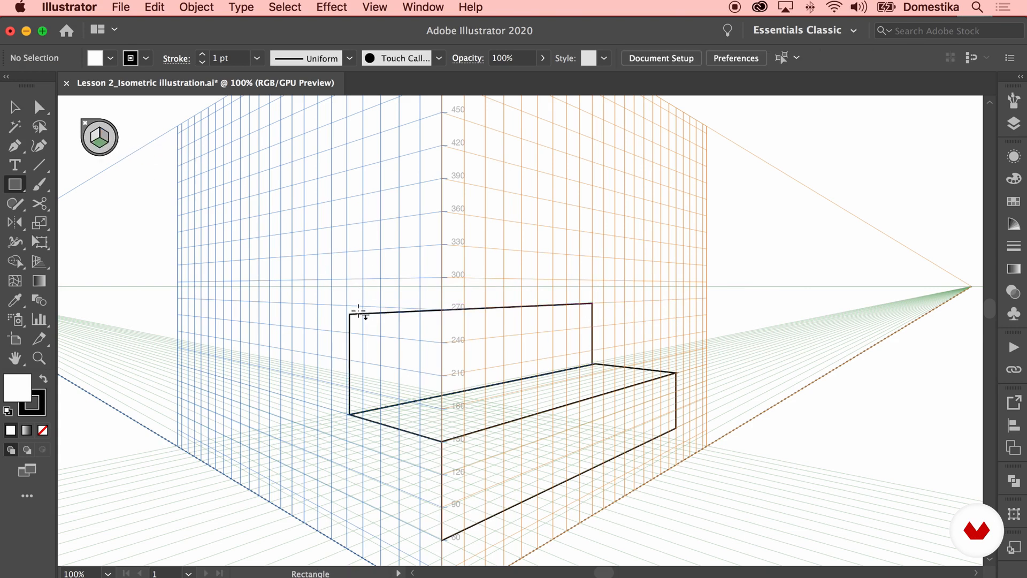
left_click_drag(351, 315, 540, 301)
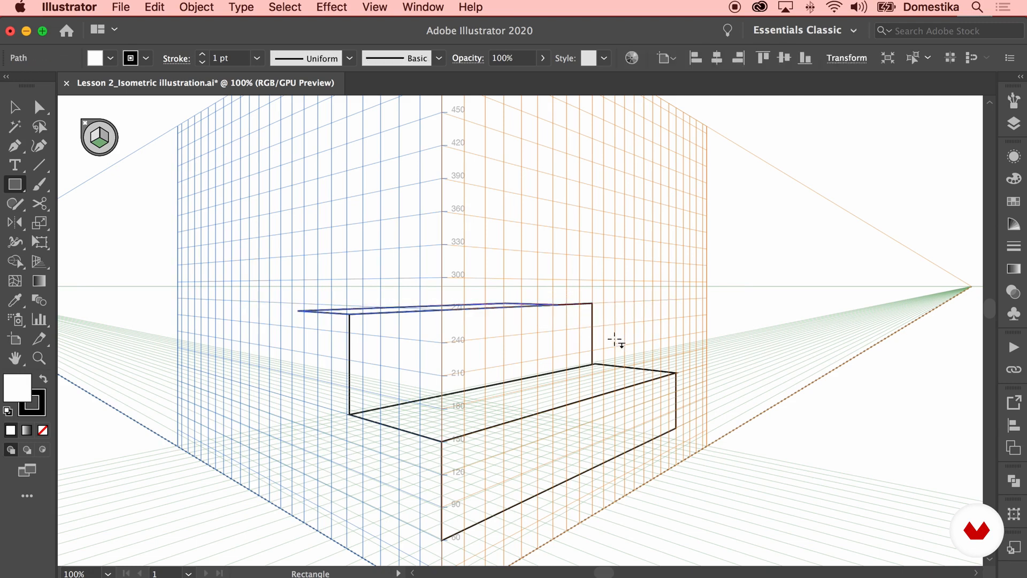
key("super+z")
Draw a horizontal tread extending forward from the bottom edge of the front riser
left_click_drag(645, 405, 574, 242)
left_click_drag(369, 373, 680, 276)
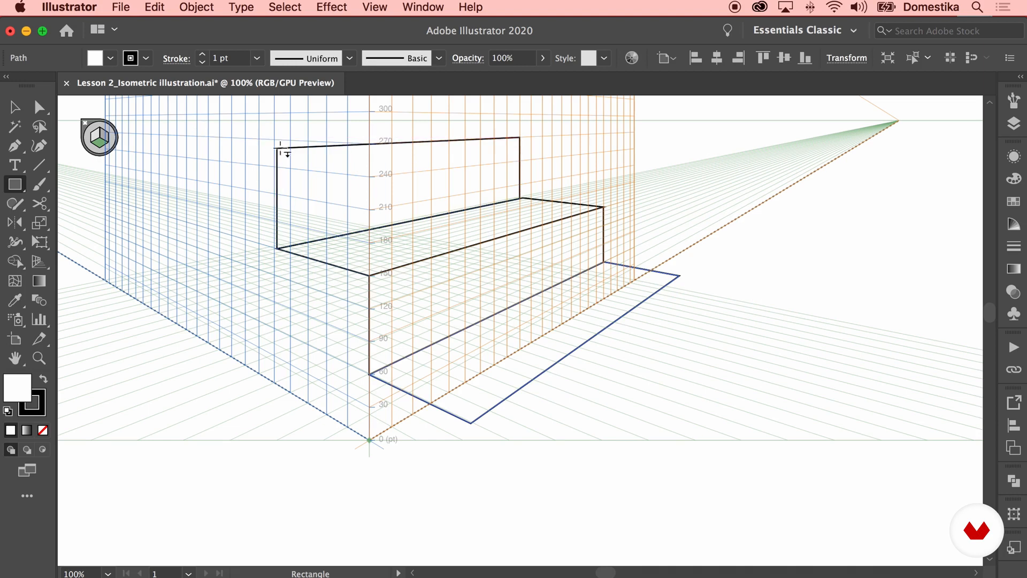
left_click_drag(280, 151, 231, 127)
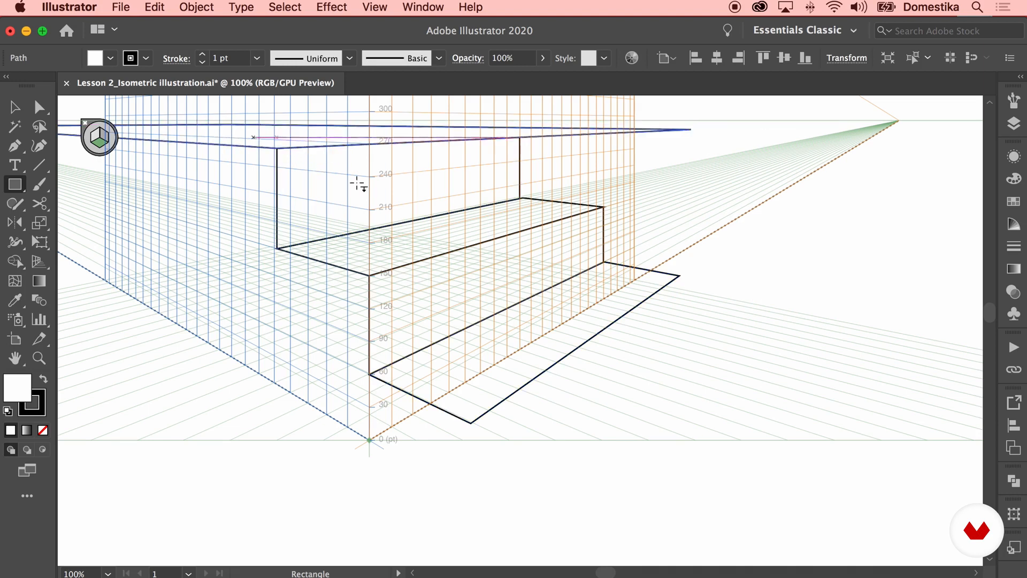
left_click_drag(394, 179, 504, 252)
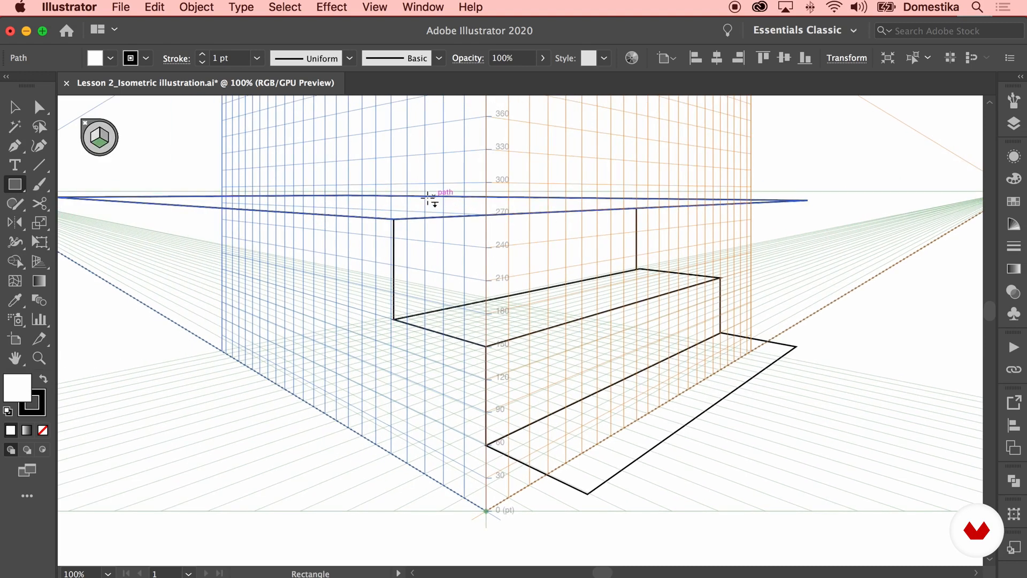
key("Delete")
Activate the right grid plane and draw a riser down from the front edge of the new tread
left_click_drag(653, 334, 387, 194)
left_click(101, 138)
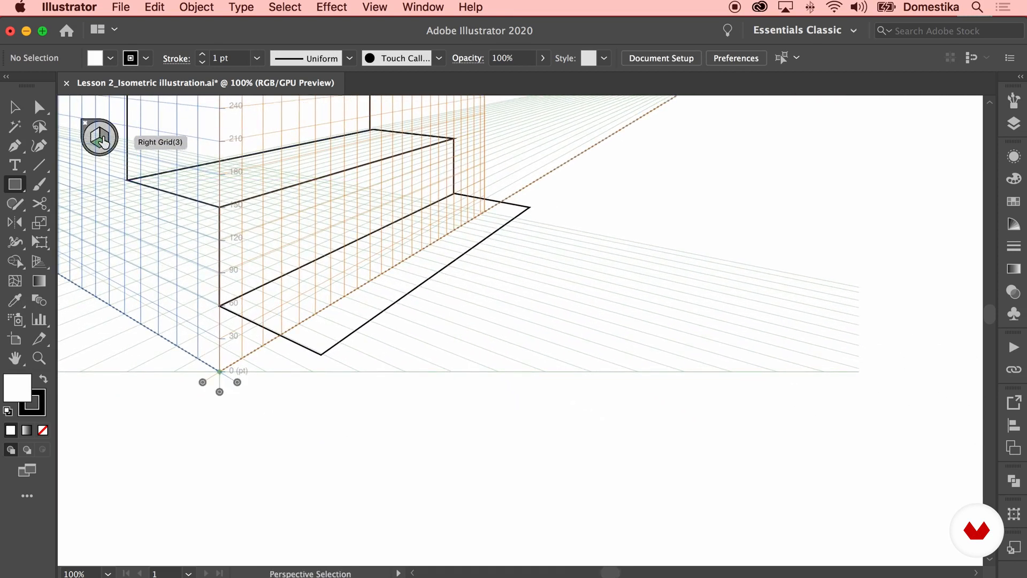
left_click_drag(321, 354, 529, 264)
Activate the horizontal grid plane and draw the next tread forward from that riser's bottom edge
left_click(100, 142)
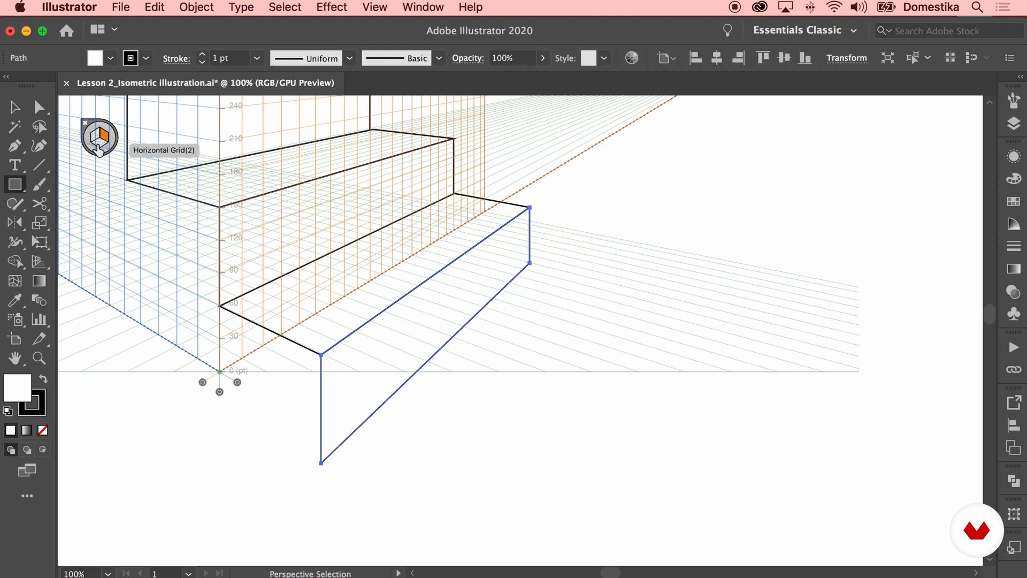
left_click_drag(321, 463, 600, 280)
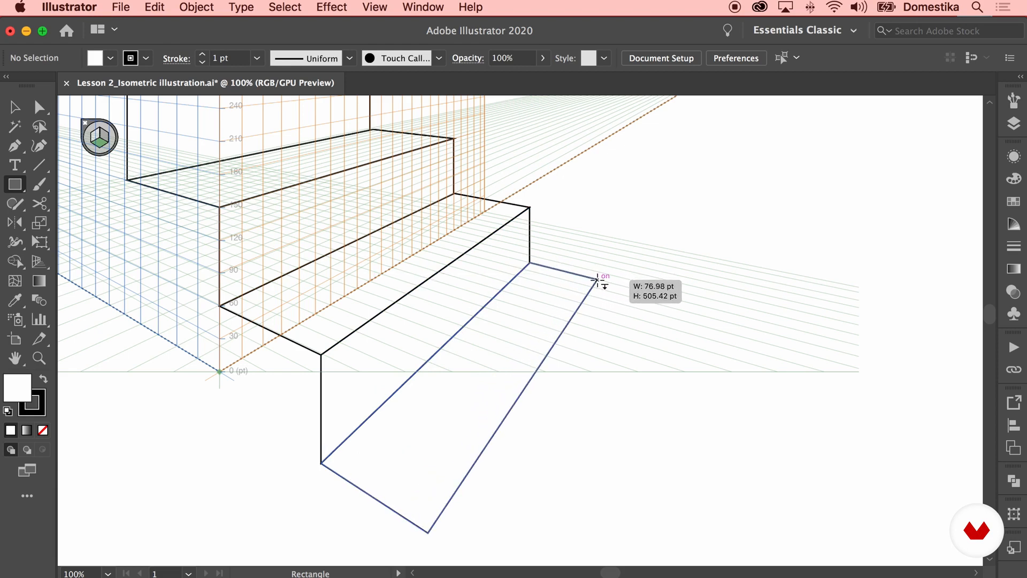
left_click_drag(619, 340, 546, 299)
Turn off Snap to Point
left_click(375, 7)
scroll(448, 159, "down", 3)
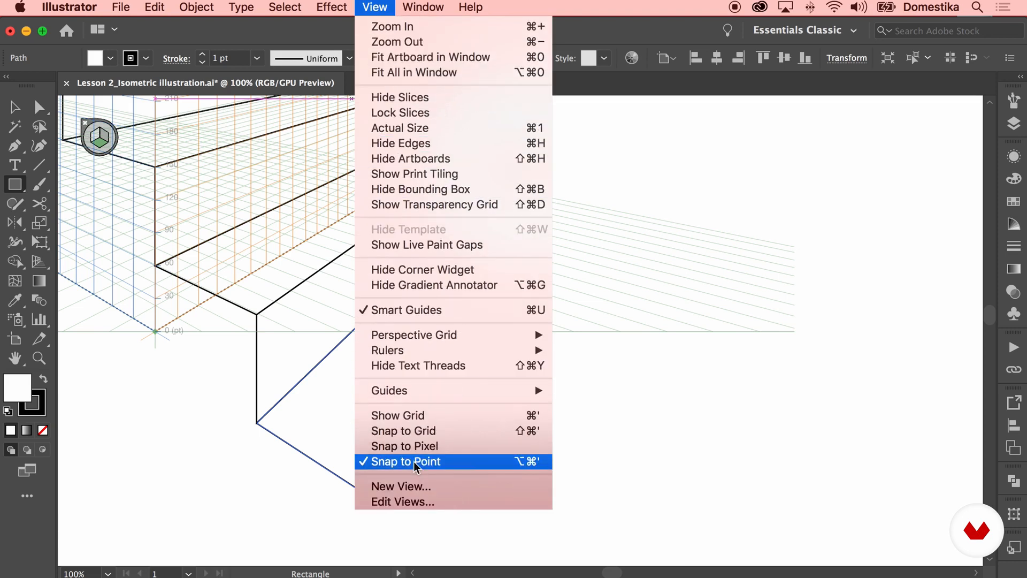
left_click(469, 463)
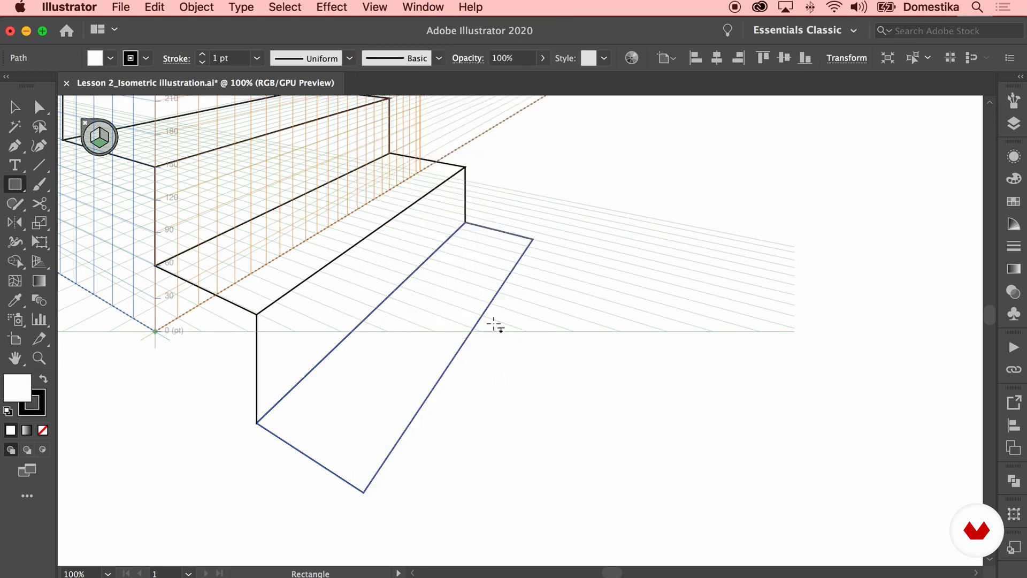
Activate the right grid plane and draw the bottom riser down from the lowest tread's front edge
left_click(105, 136)
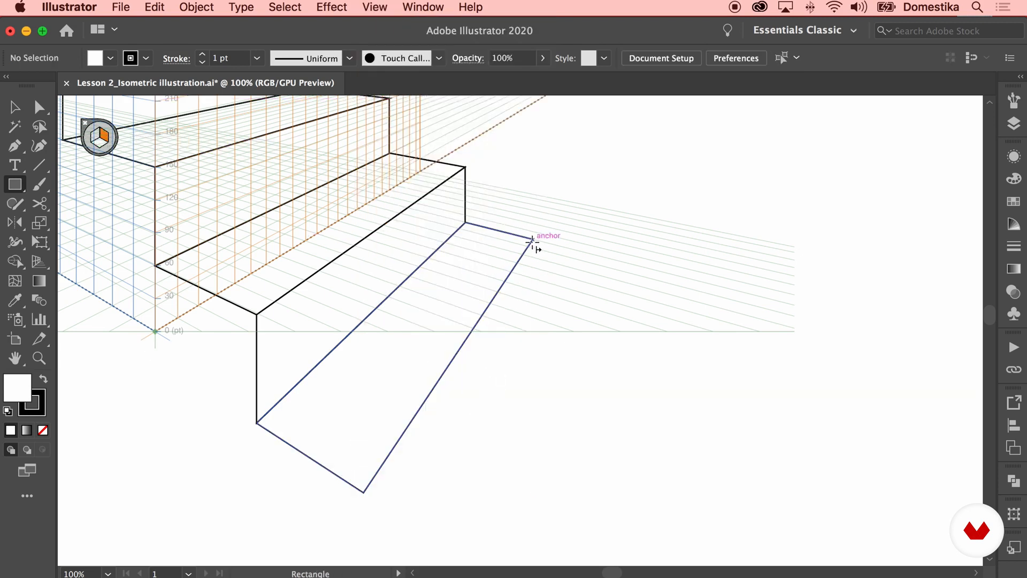
left_click_drag(534, 239, 369, 474)
key("super+minus")
key("super+minus")
key("super+minus")
key("space")
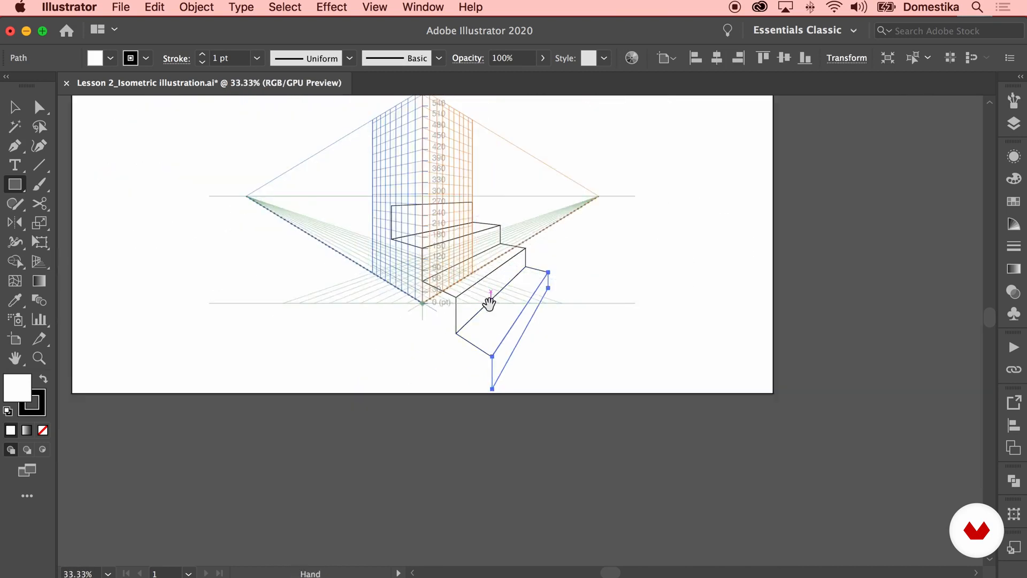
left_click_drag(488, 304, 449, 369)
left_click(15, 107)
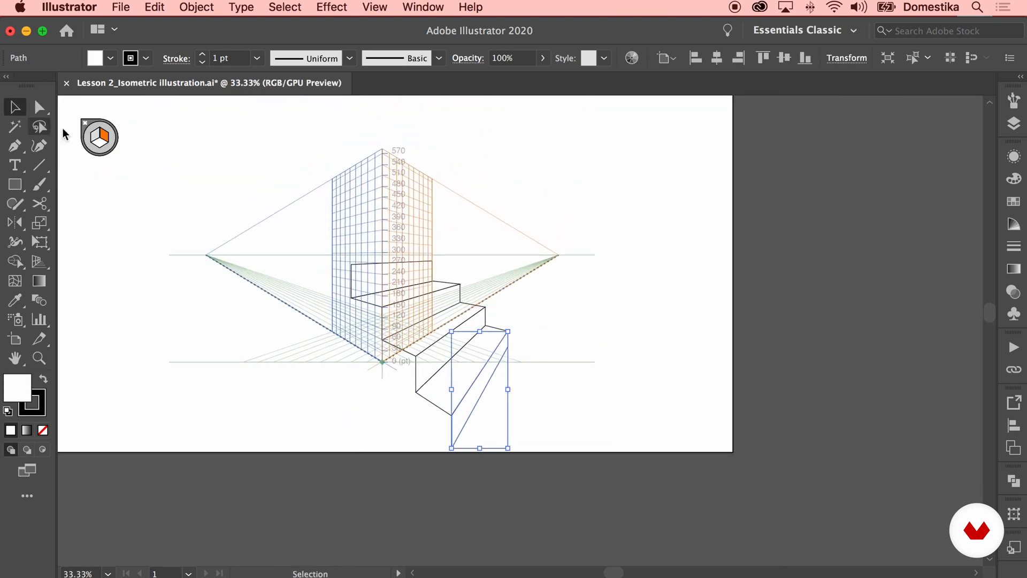
left_click(267, 250)
key("super+plus")
left_click(14, 186)
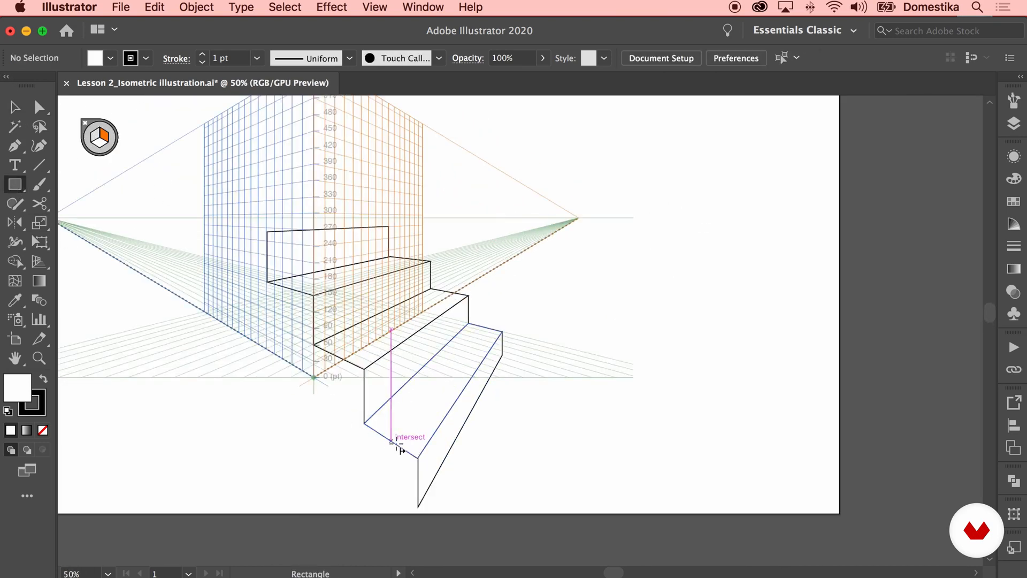
left_click_drag(418, 457, 309, 412)
key("super+z")
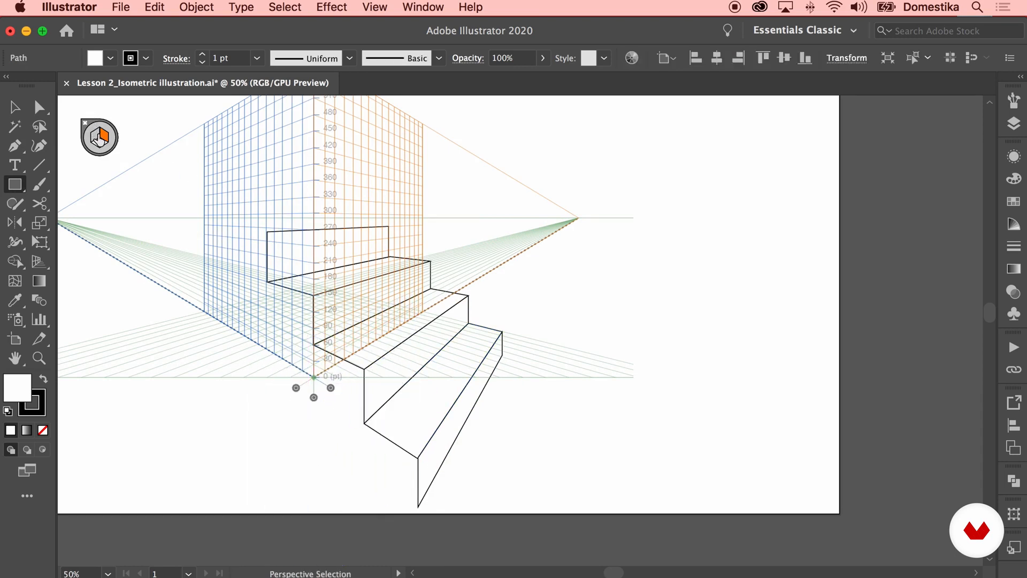
Activate the left grid plane and draw the side face of each step, from the bottom step up
left_click(96, 137)
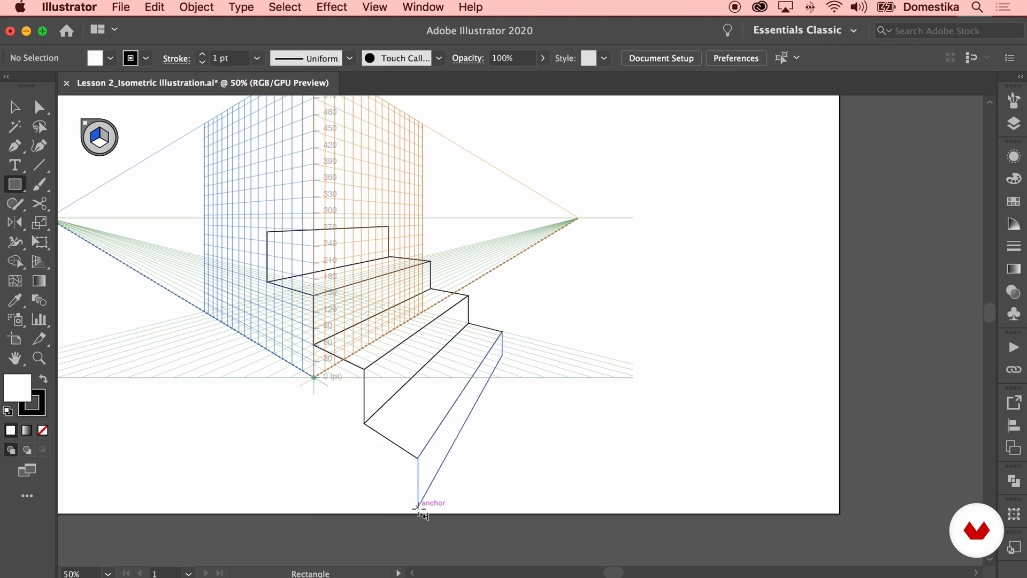
left_click_drag(418, 458, 217, 327)
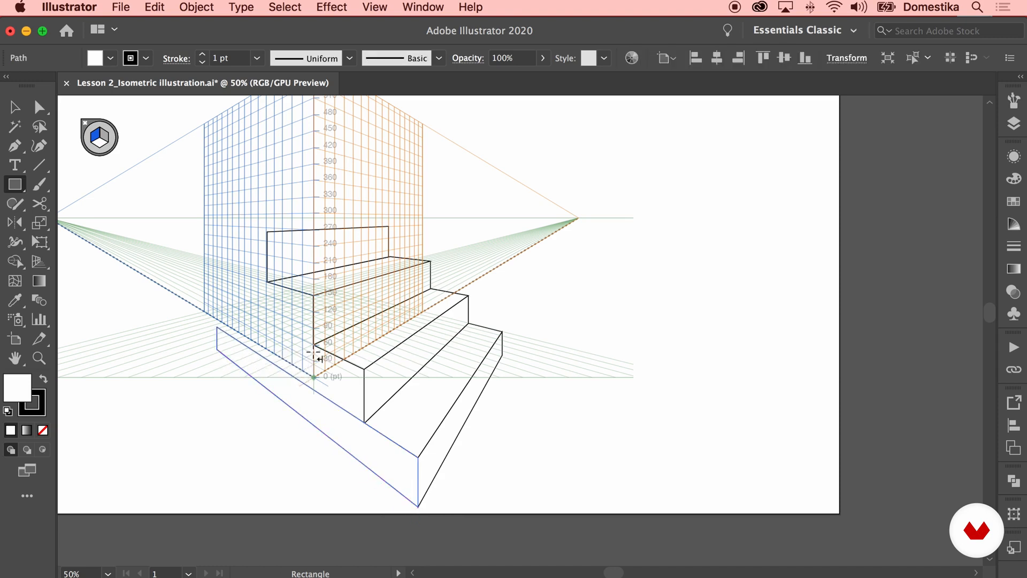
left_click_drag(364, 370, 218, 325)
left_click_drag(313, 296, 217, 299)
left_click_drag(268, 231, 217, 268)
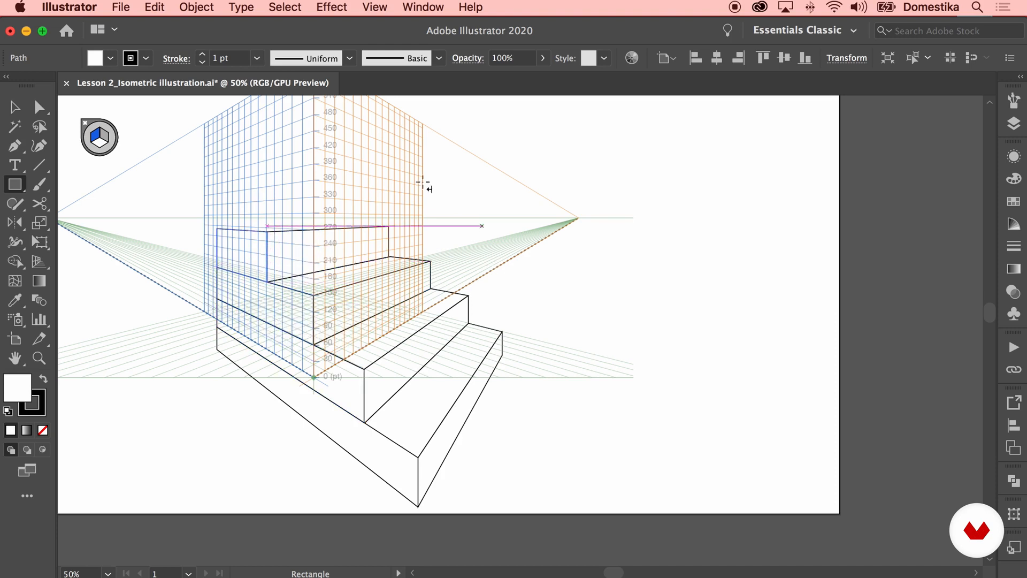
Activate the horizontal grid plane and draw the top face closing the uppermost step
left_click(100, 143)
left_click_drag(218, 231, 389, 226)
left_click(15, 108)
left_click(511, 244)
key("space")
left_click_drag(531, 253, 622, 292)
key("super+minus")
key("space")
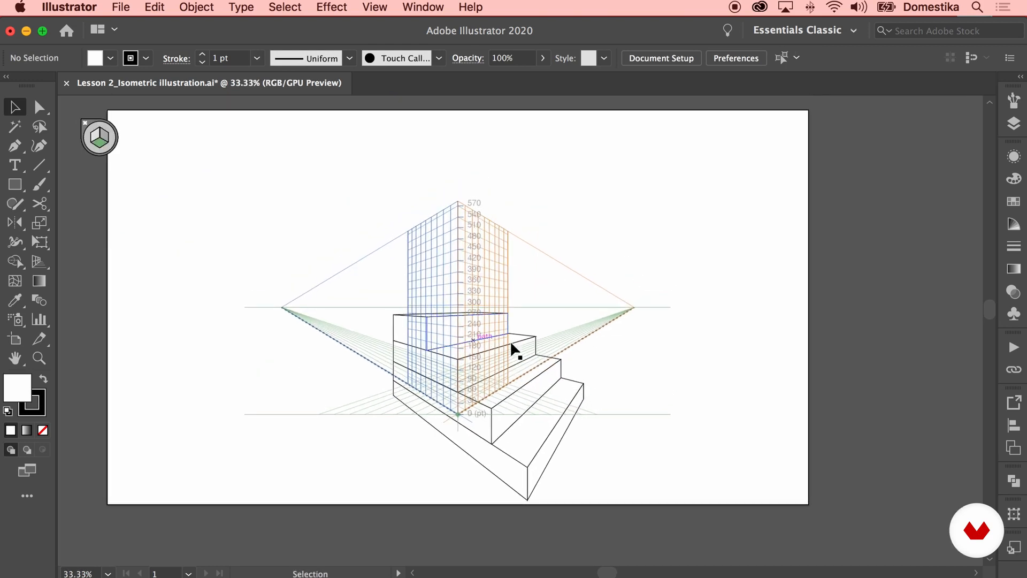
key("space")
left_click_drag(599, 326, 595, 325)
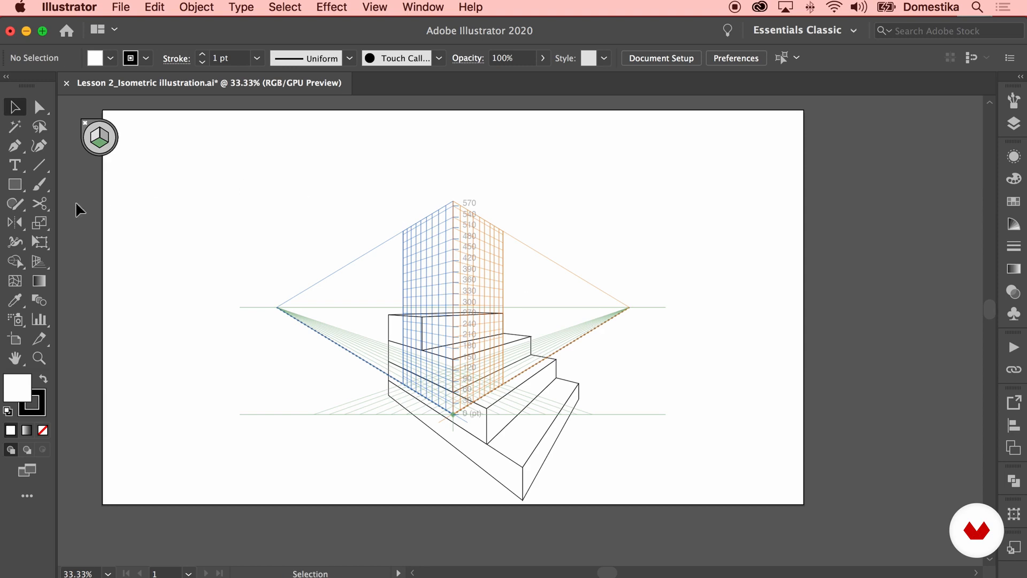
Hide the perspective grid
left_click(37, 264)
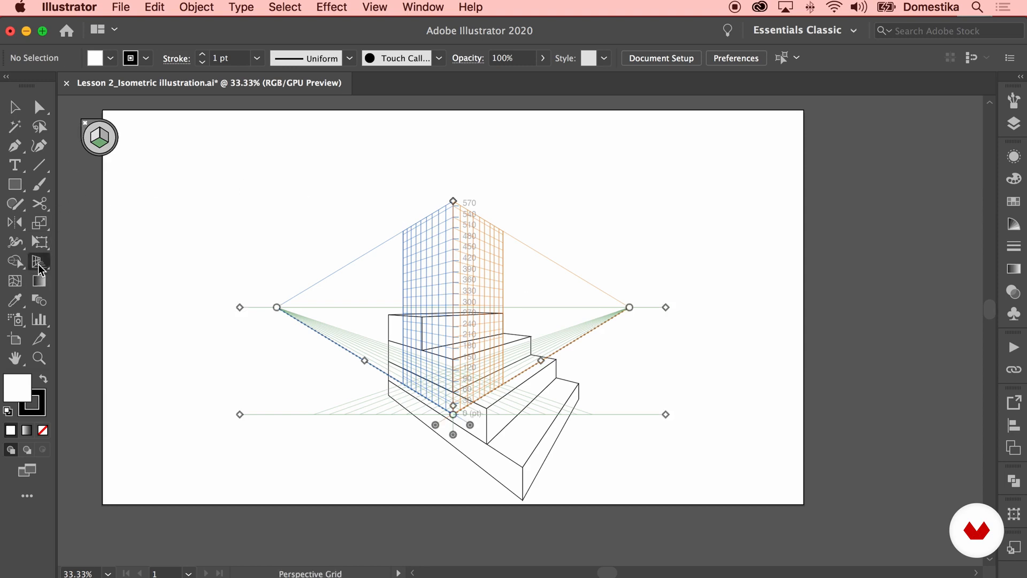
left_click(85, 126)
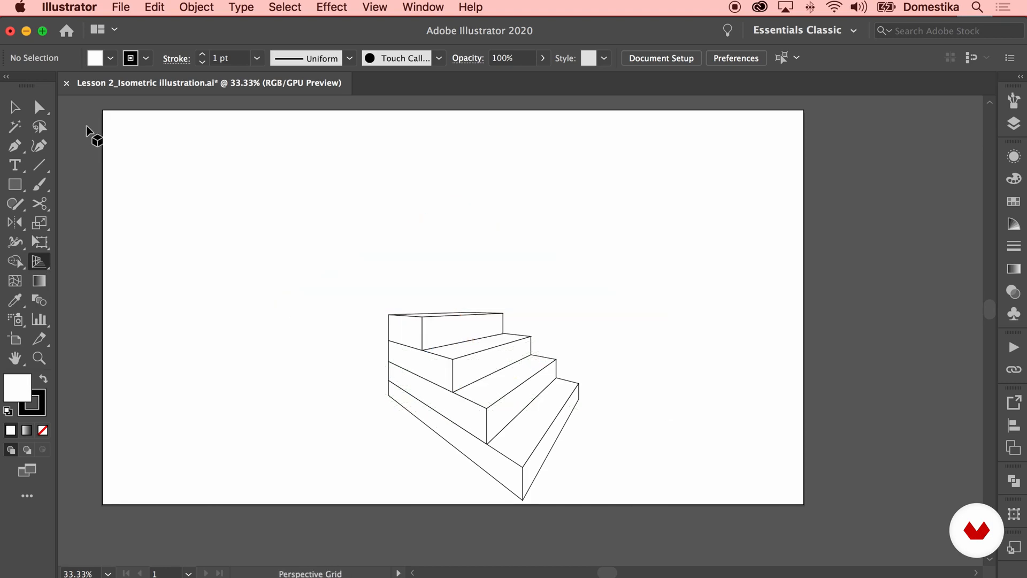
left_click(14, 107)
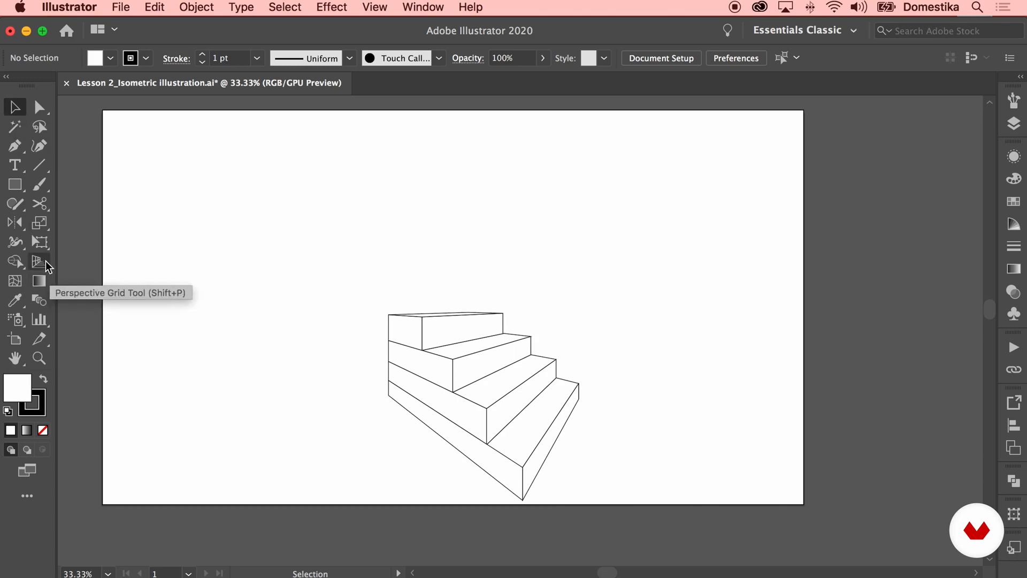
left_click(39, 262)
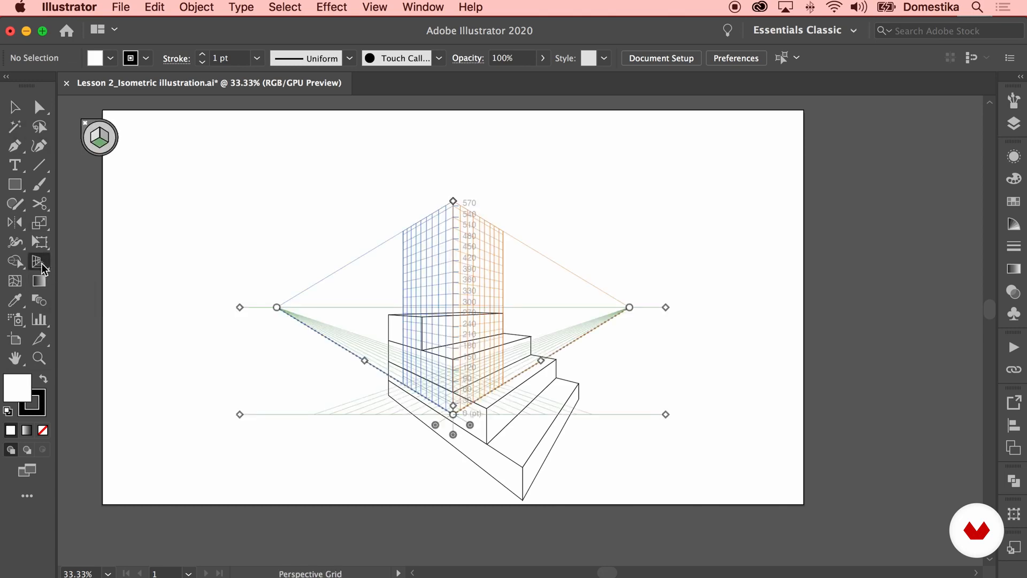
left_click(87, 125)
Select the whole staircase and move it up and to the left
left_click(15, 107)
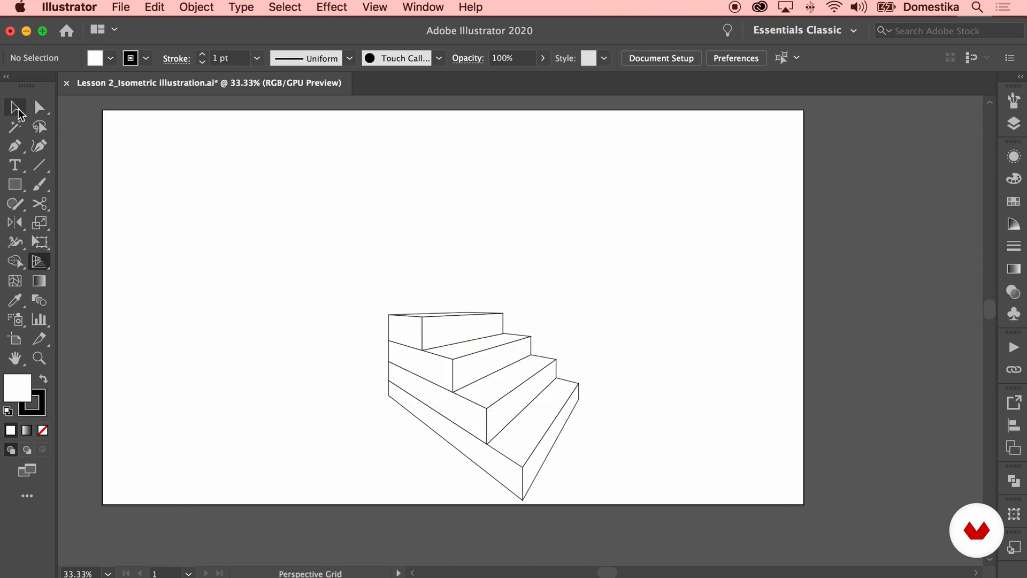
left_click_drag(353, 268, 631, 518)
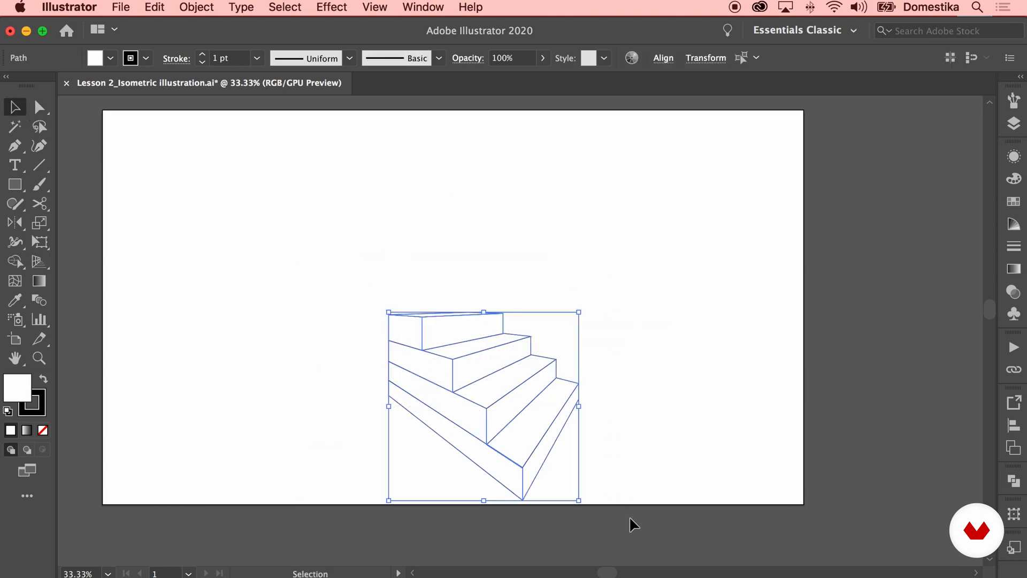
left_click_drag(545, 429, 492, 344)
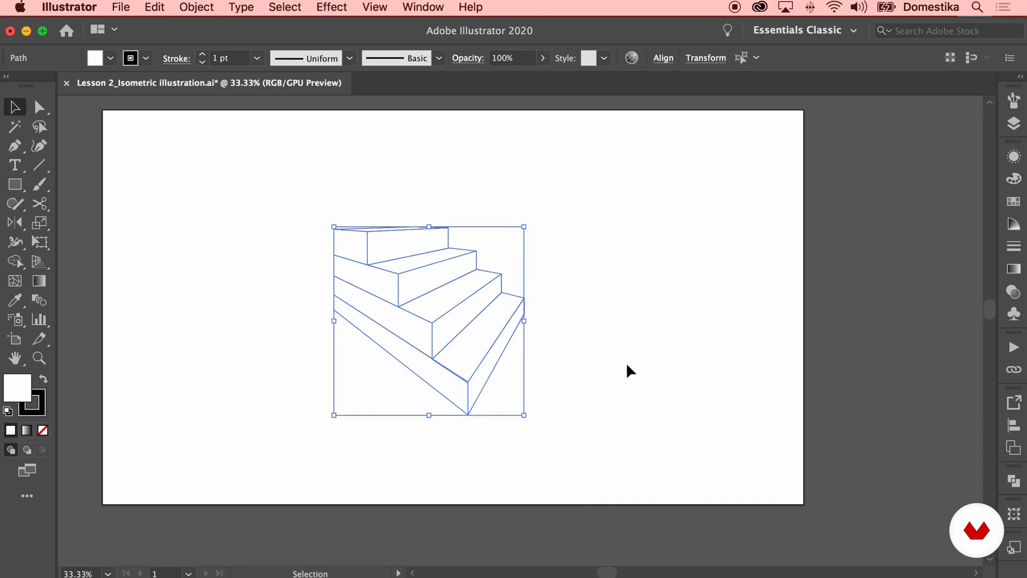
left_click(577, 373)
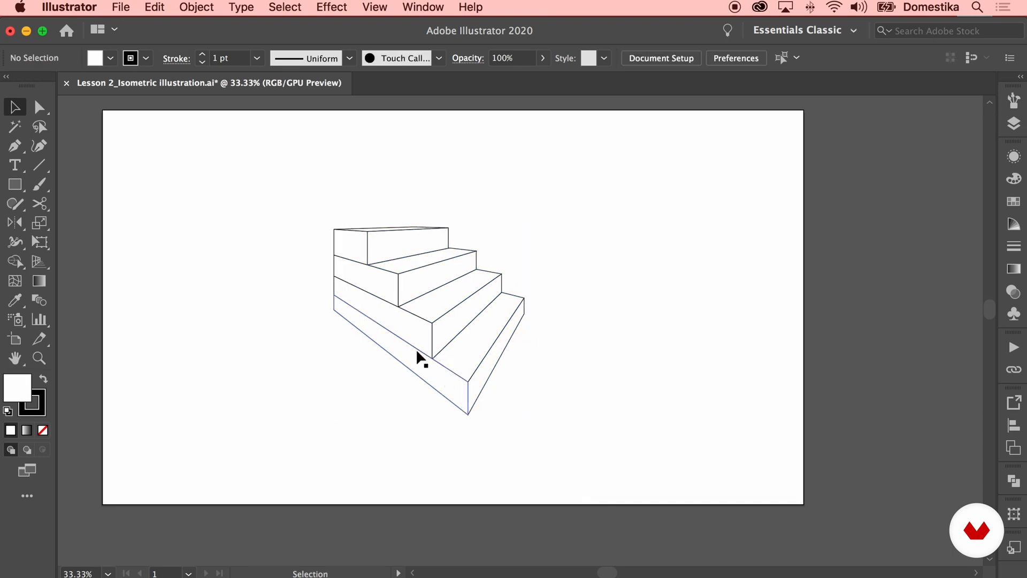
Select the whole staircase again, nudge it slightly to the right, and deselect
left_click(41, 262)
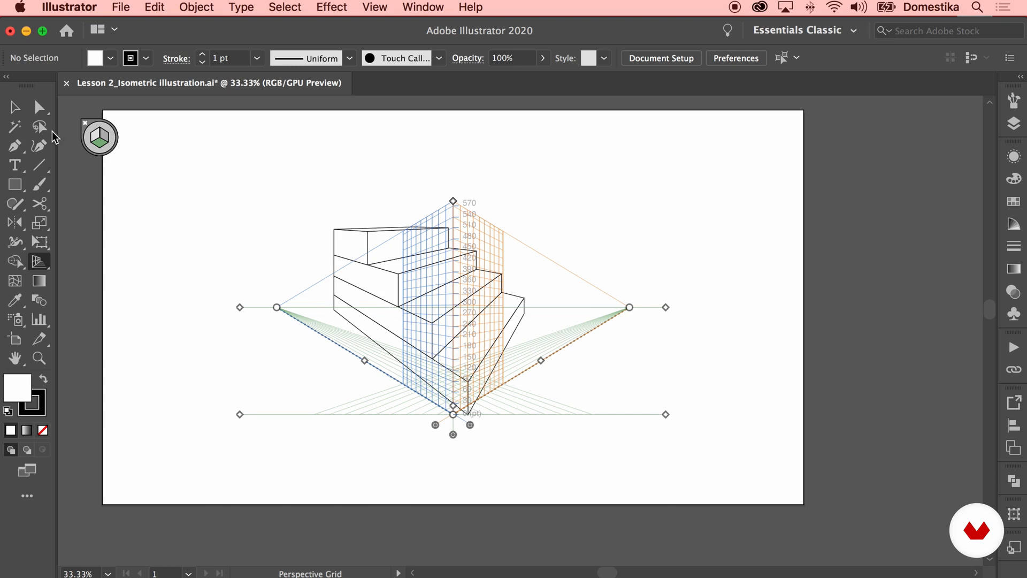
left_click(85, 126)
left_click(14, 107)
left_click_drag(537, 207, 332, 377)
left_click_drag(427, 293, 449, 295)
key("super+shift+a")
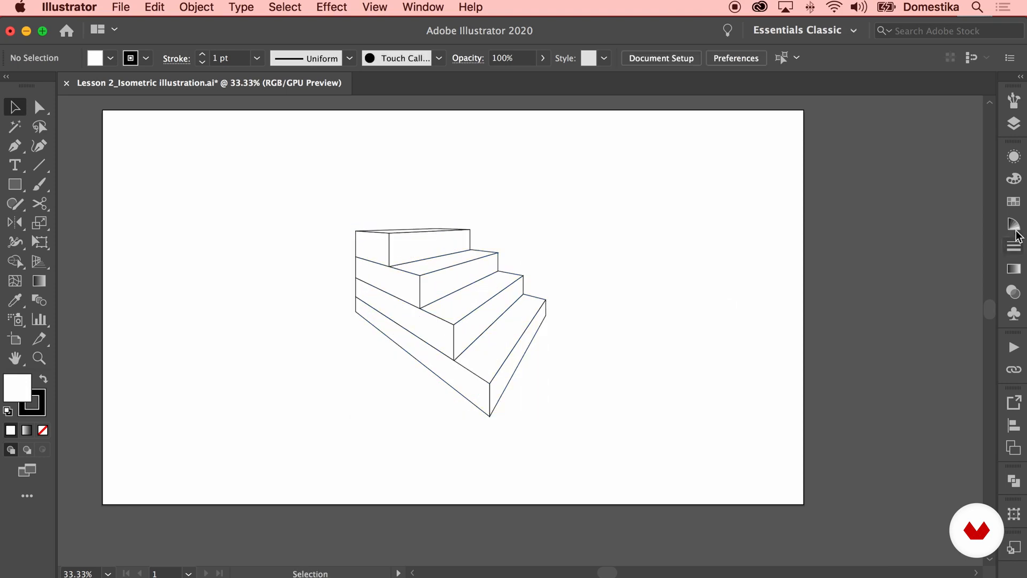
Open the Swatches panel
left_click(1014, 203)
key("a")
left_click(515, 268)
key("v")
left_click(208, 133)
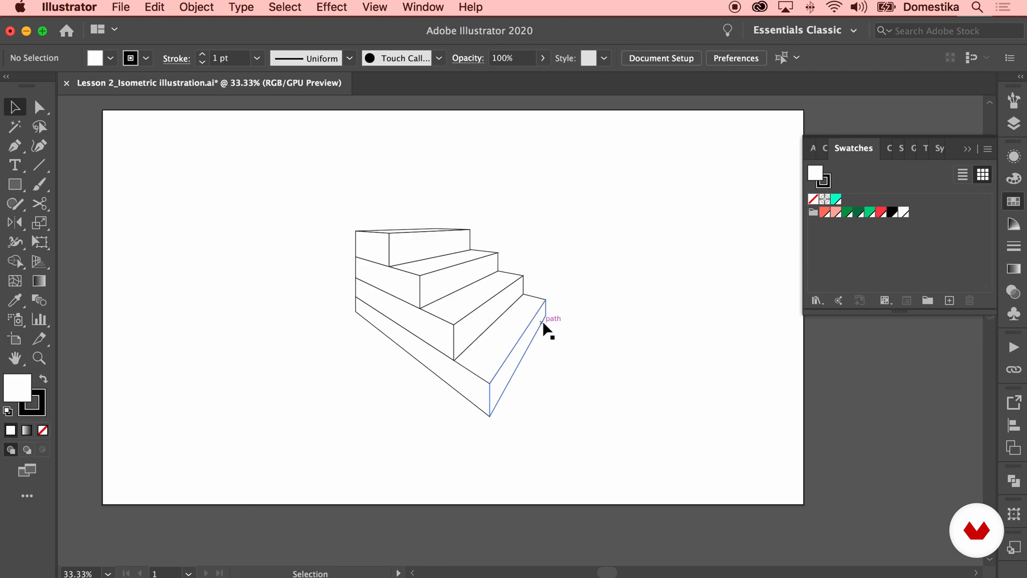
Select the four step risers and fill them with the red swatch
left_click(543, 320)
left_click(522, 280, "shift")
left_click(497, 257, "shift")
left_click(469, 232, "shift")
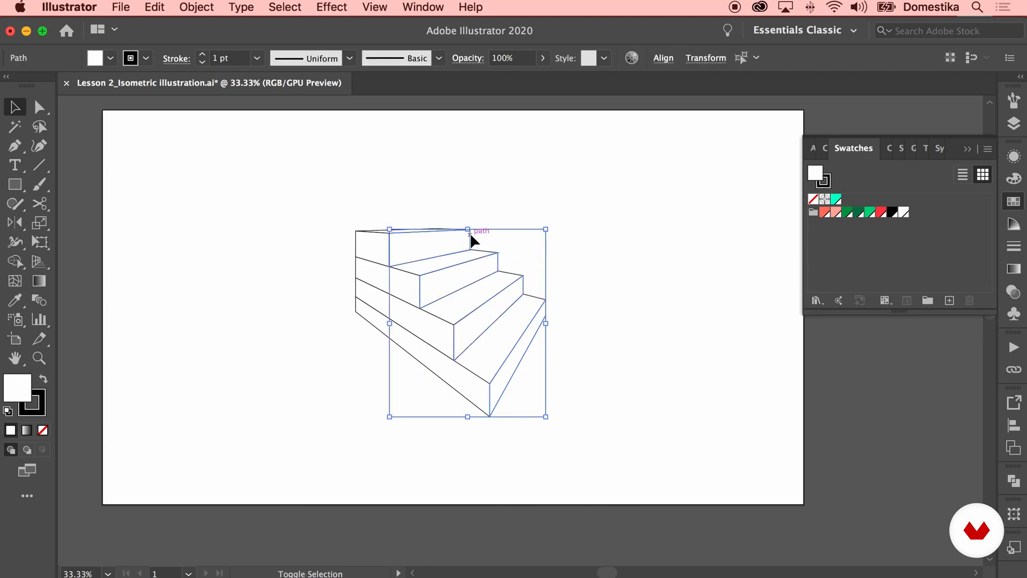
left_click(880, 213)
Fill the step treads with the light salmon swatch and the staircase's side faces with the coral swatch
left_click(538, 300)
left_click(495, 275, "shift")
left_click(407, 265, "shift")
left_click(388, 229, "shift")
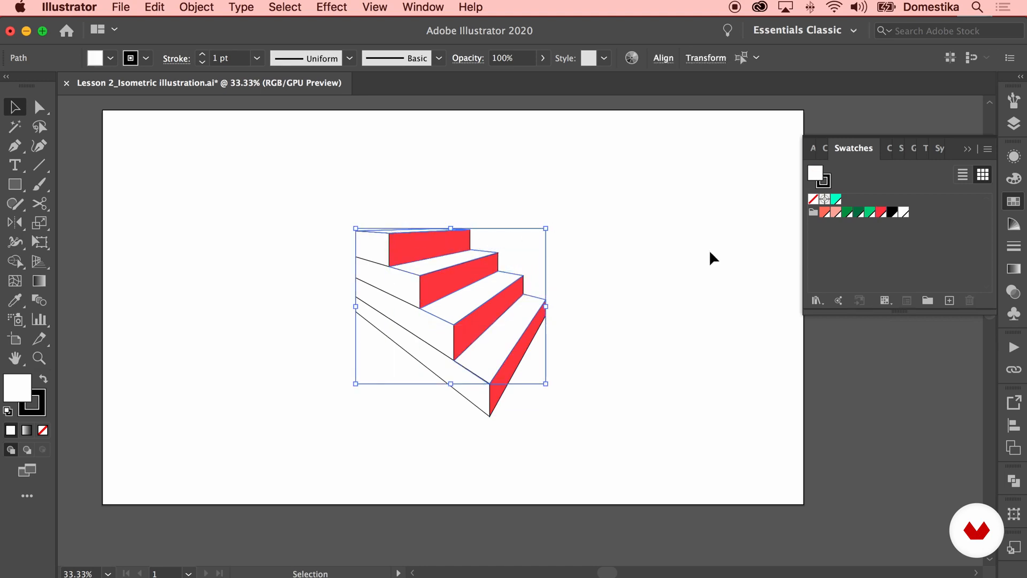
left_click(835, 213)
left_click_drag(315, 337, 388, 258)
left_click(825, 213)
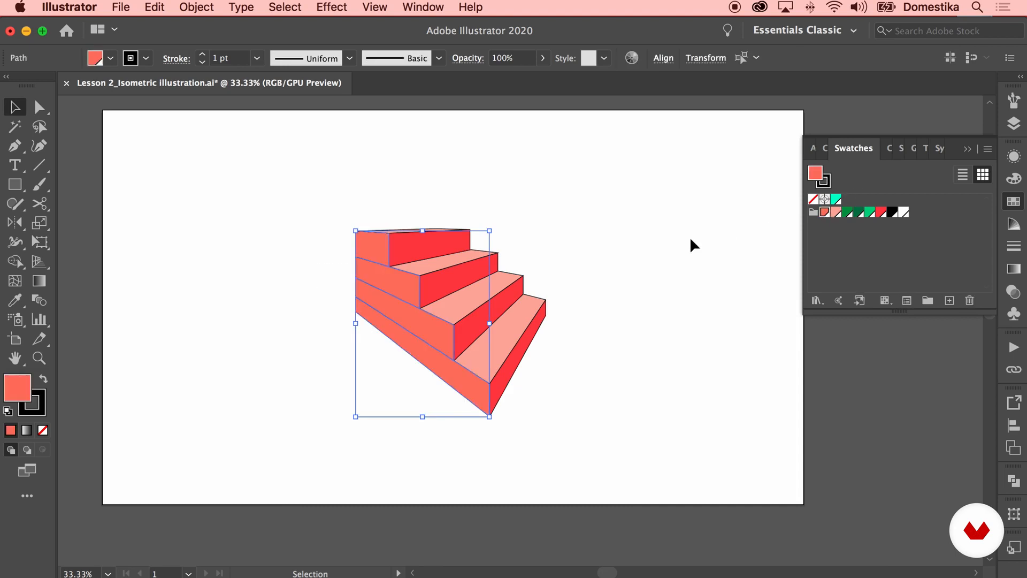
Select the whole staircase, remove its stroke, and deselect
left_click(633, 259)
left_click_drag(378, 360, 348, 397)
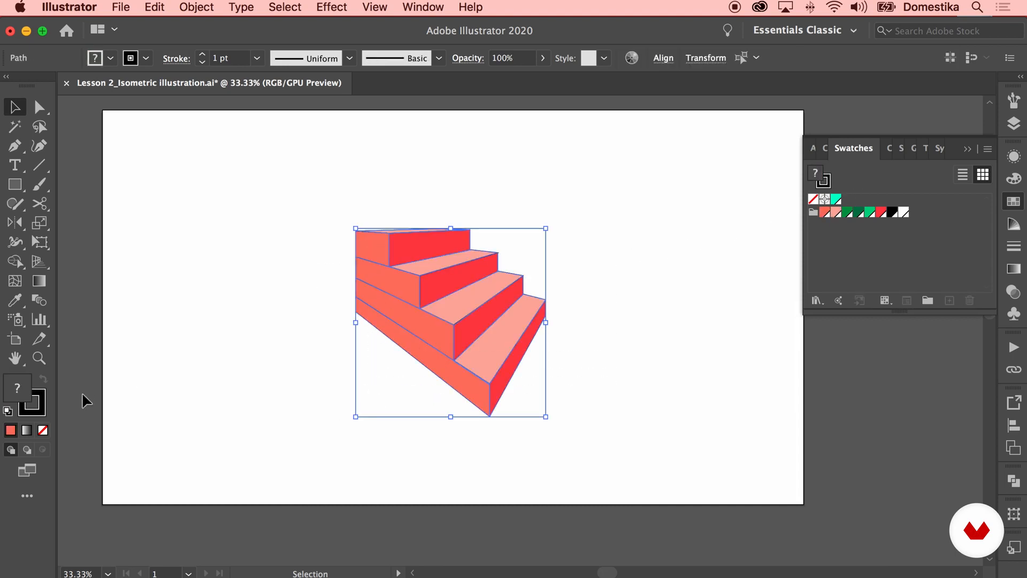
left_click(43, 430)
left_click(233, 399)
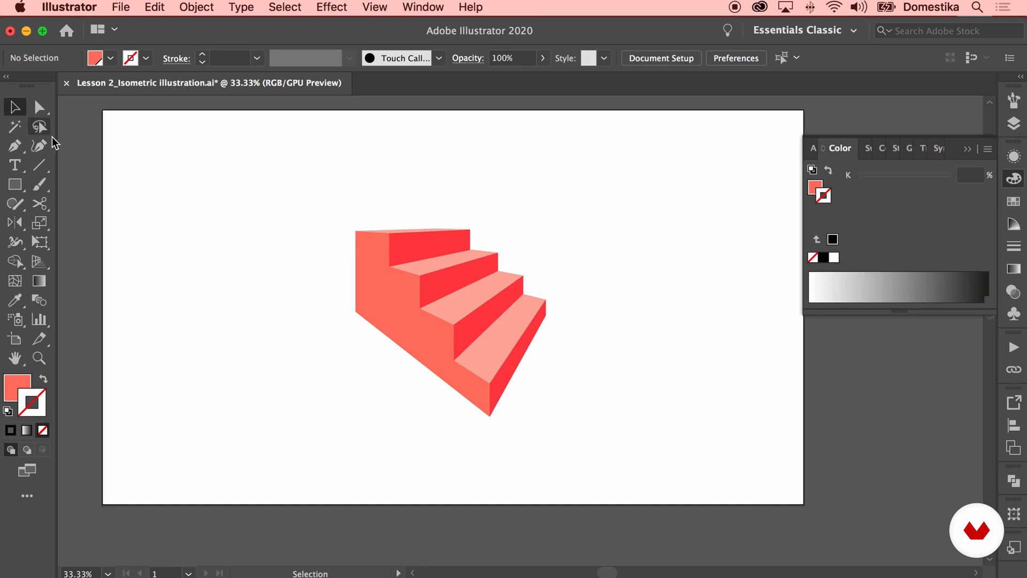
Draw a rectangle covering the whole artboard and fill it with the dark green swatch
key("m")
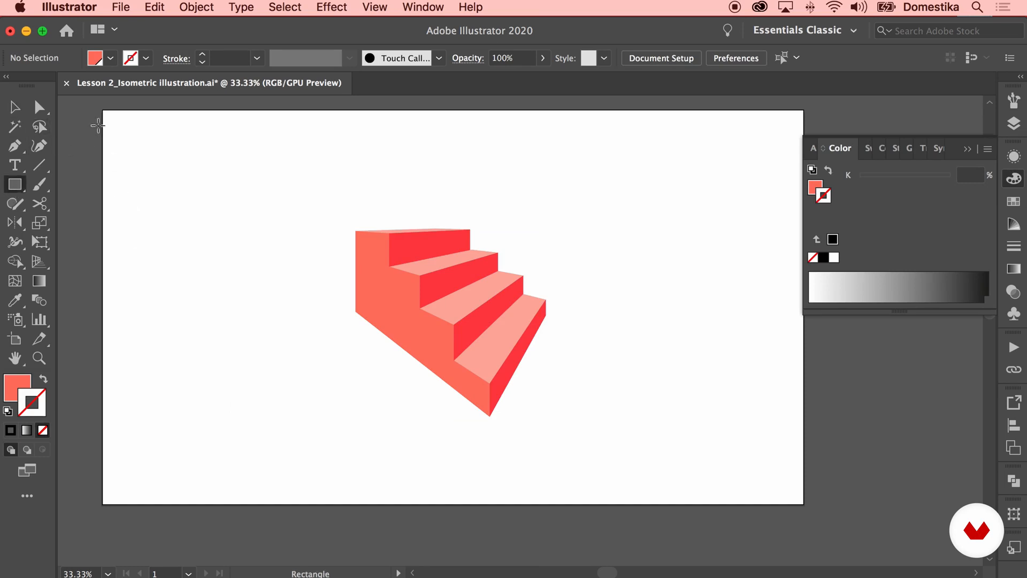
left_click_drag(102, 110, 803, 504)
left_click(1014, 202)
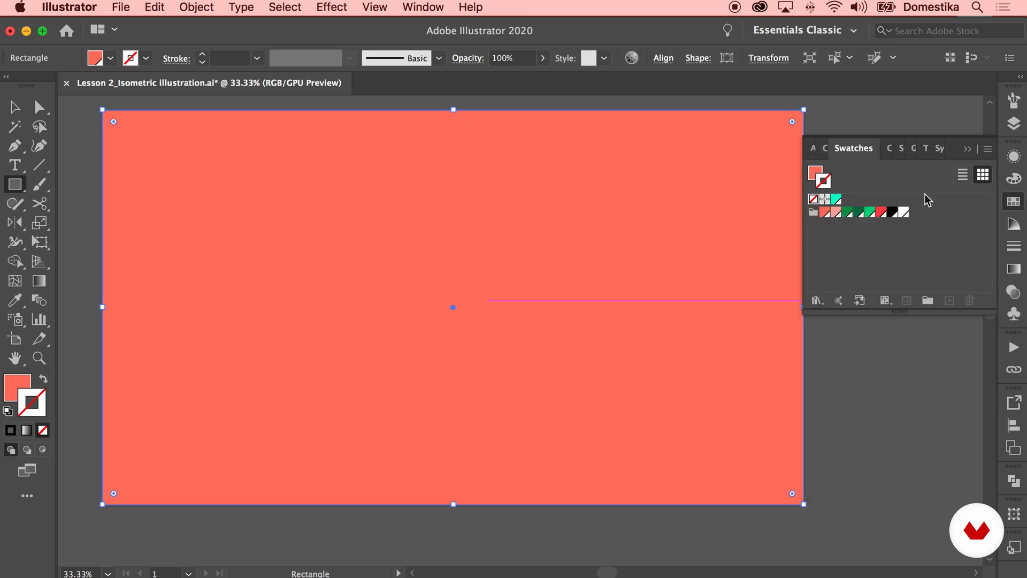
left_click(813, 175)
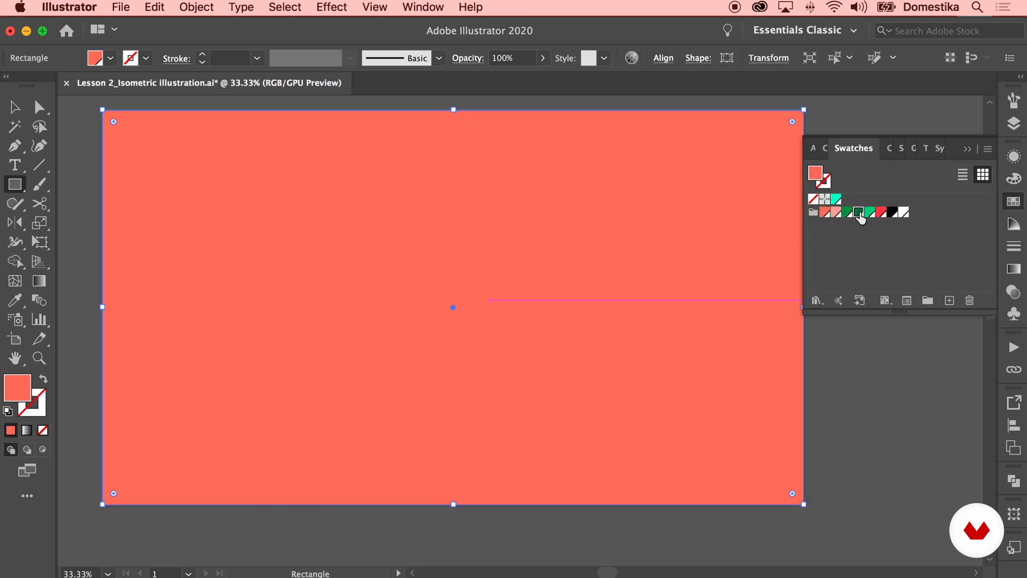
left_click(858, 212)
Send the background rectangle behind the staircase
key("v")
right_click(260, 192)
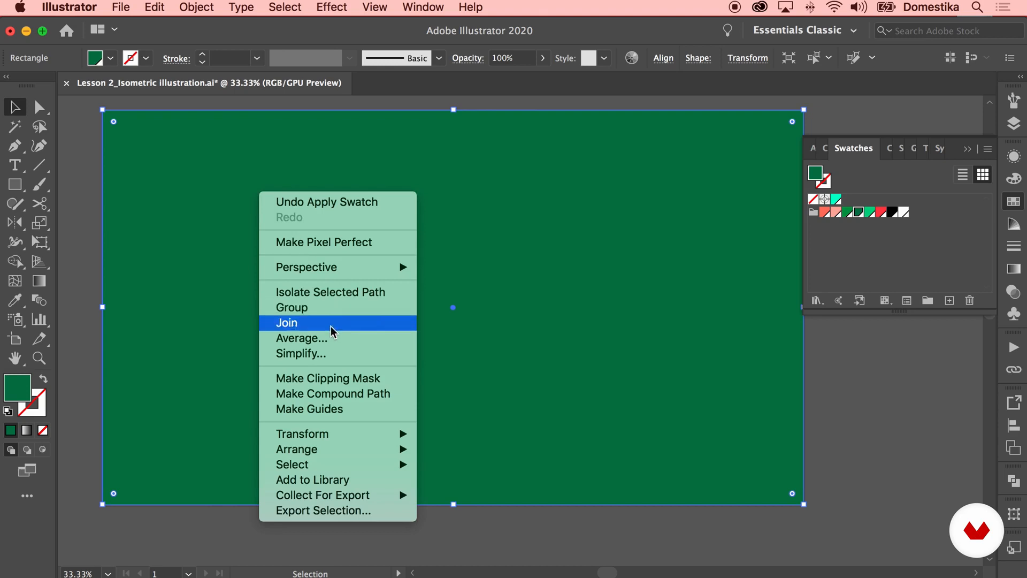
mouse_move(375, 449)
left_click(503, 494)
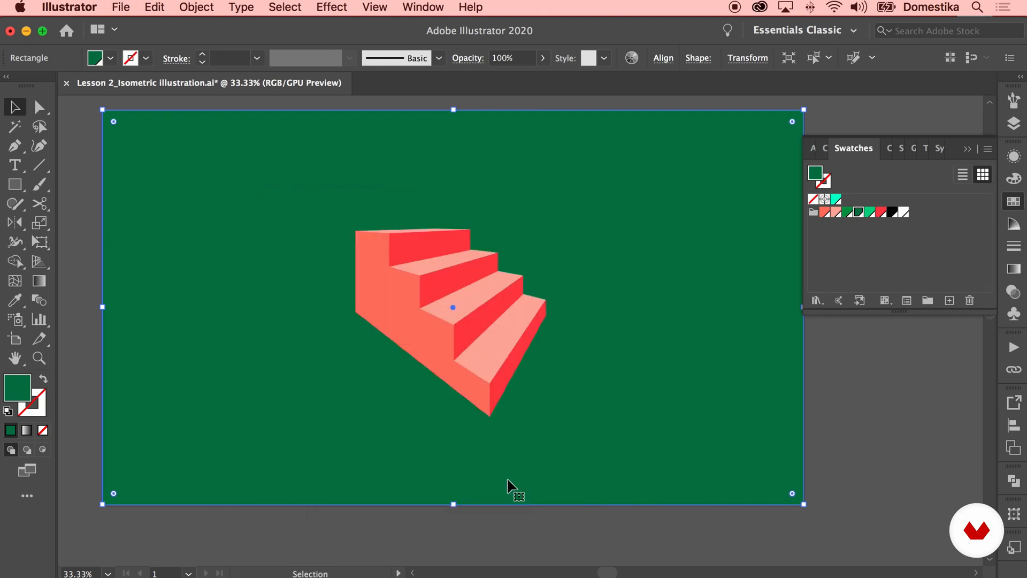
Change the background fill to blue, RGB 38, 90, 231, and deselect
left_click(1012, 178)
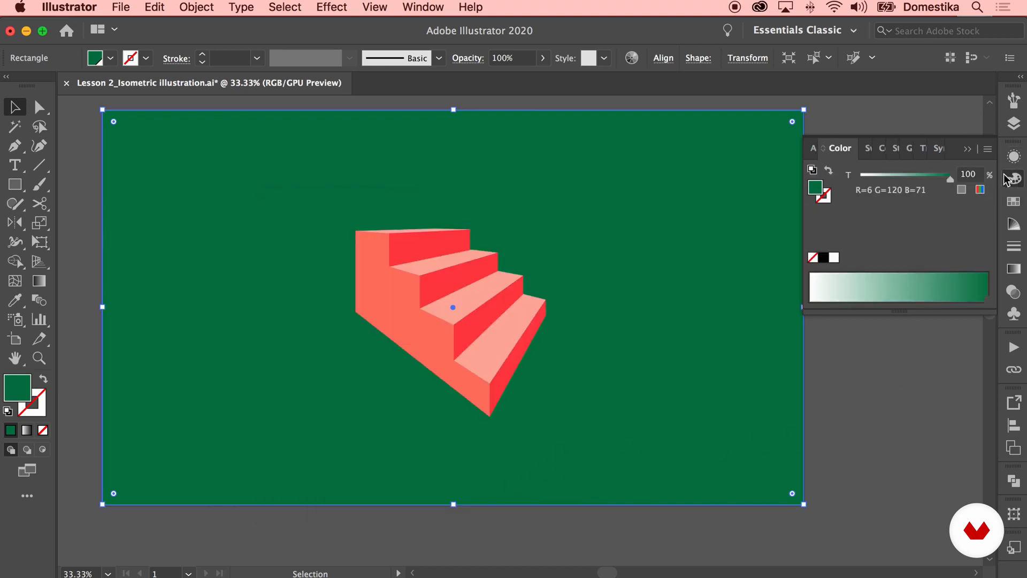
left_click(987, 149)
left_click(913, 191)
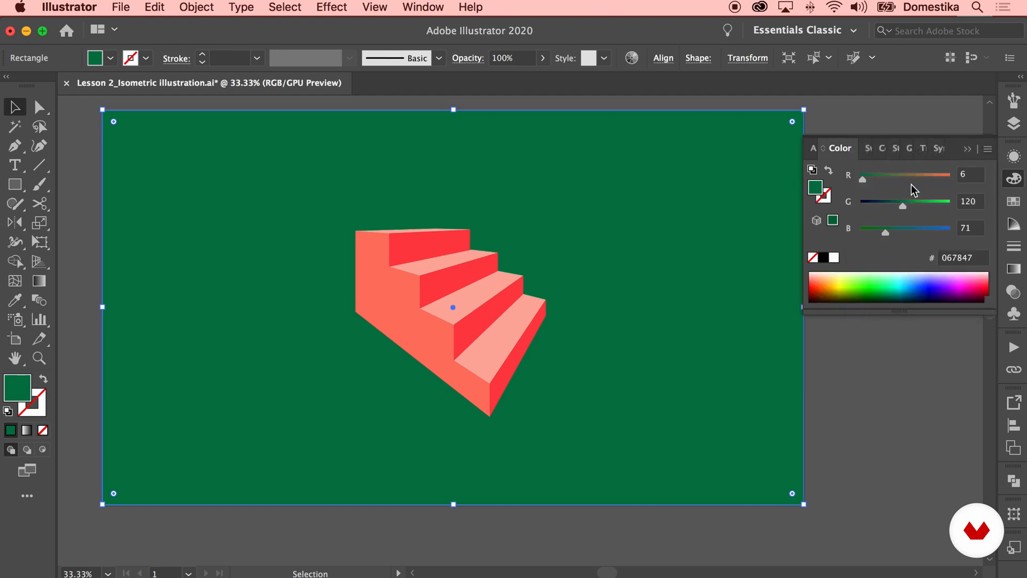
left_click_drag(913, 231, 895, 210)
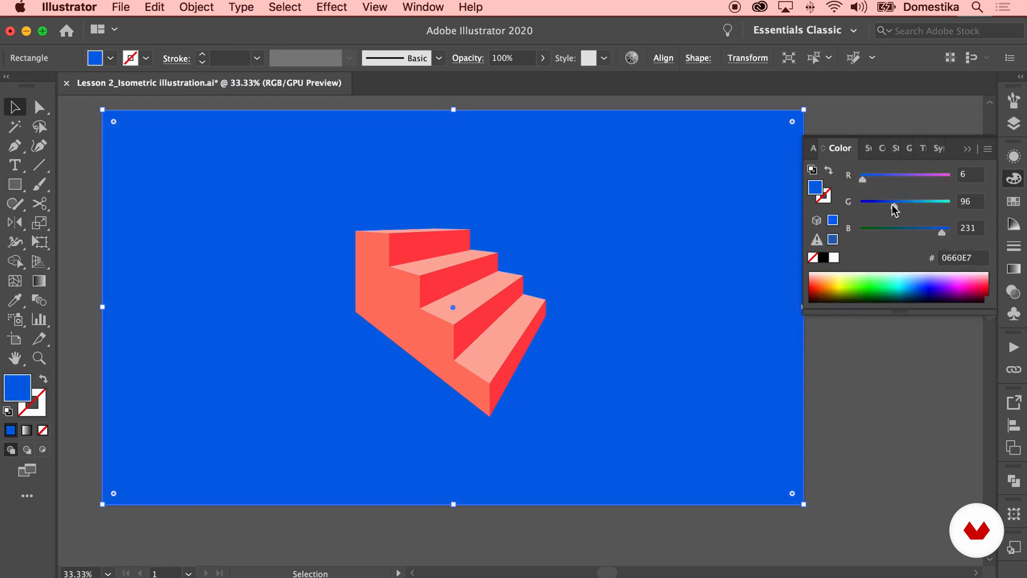
left_click(968, 149)
key("super+shift+a")
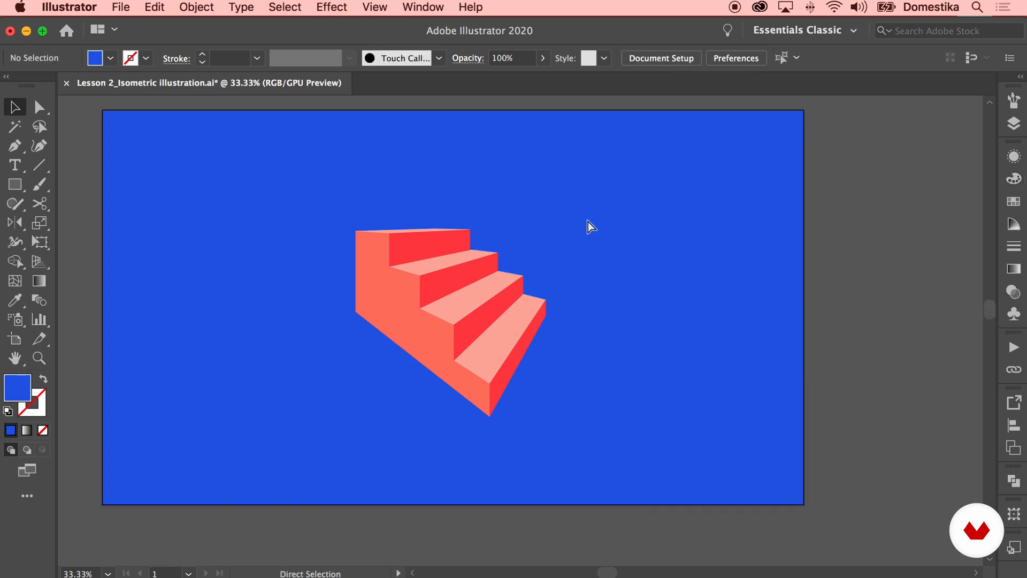
Draw a small circle above the second step with the Ellipse tool
left_click_drag(15, 184, 64, 220)
left_click_drag(448, 240, 487, 263)
left_click(21, 109)
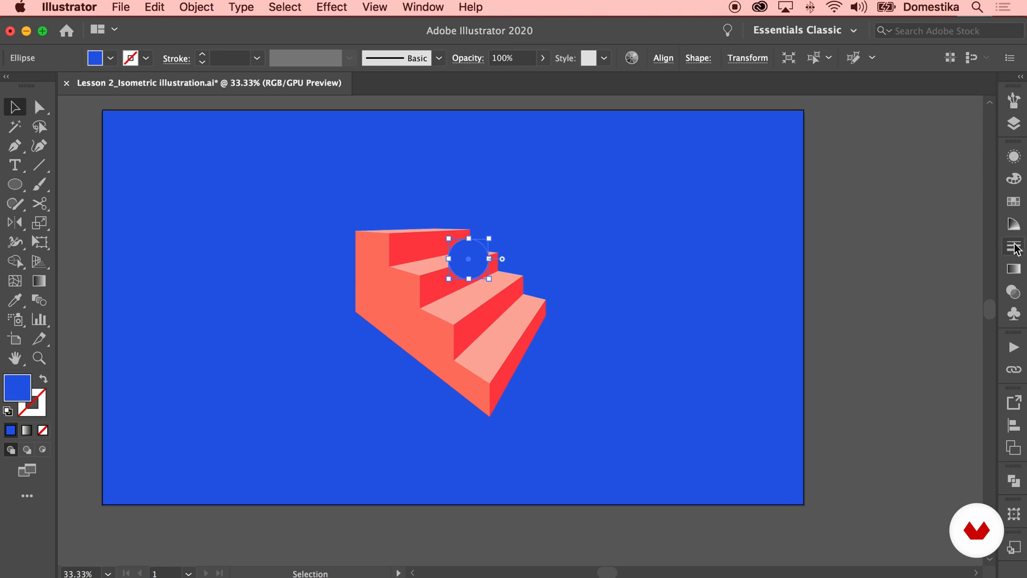
Apply a radial gradient to the circle and angle it to about 46°
left_click(1013, 269)
left_click(906, 175)
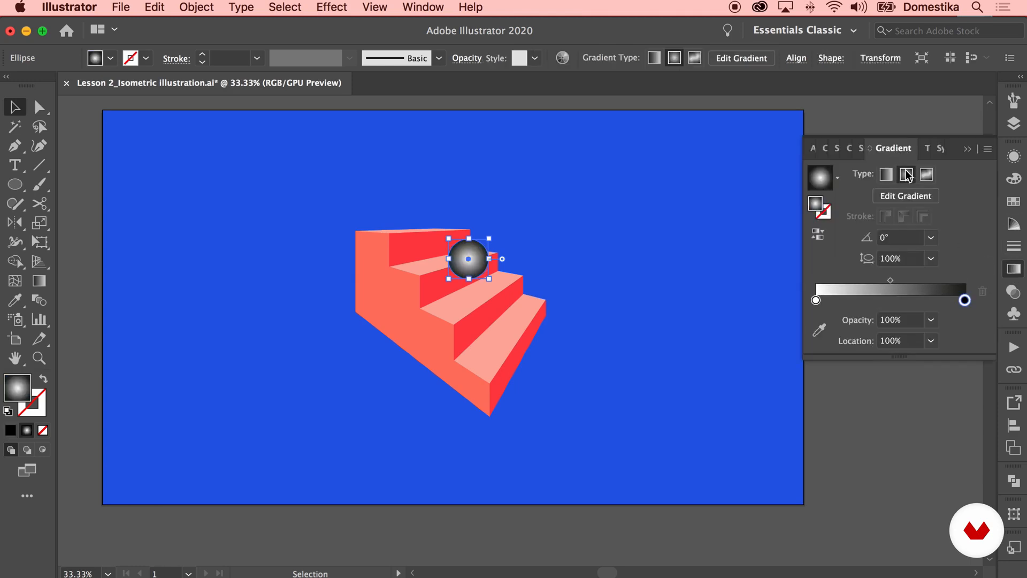
key("g")
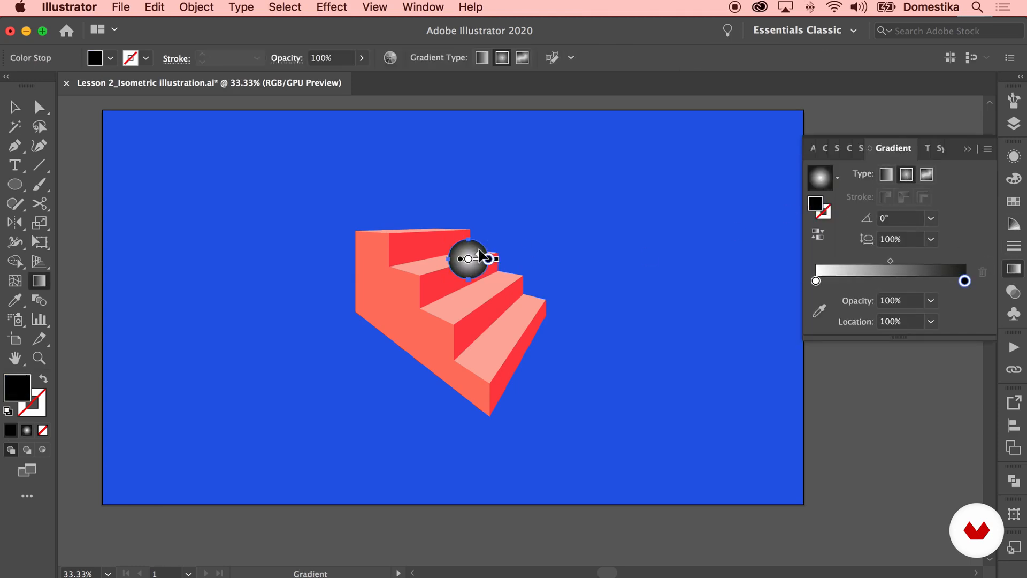
left_click_drag(474, 246, 492, 228)
left_click(15, 109)
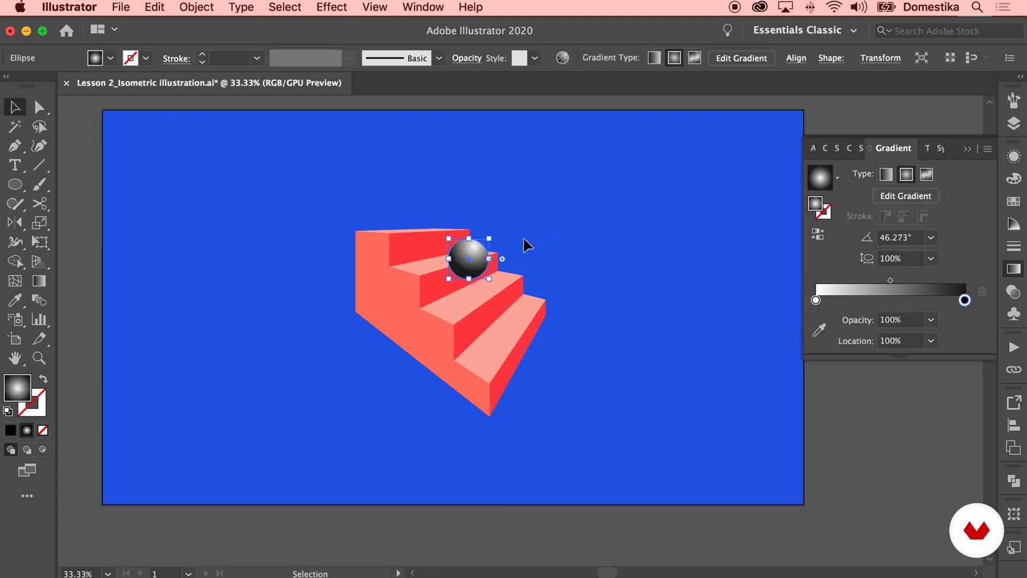
Set the gradient's end stop to light teal and its start stop to green, then deselect
double_click(965, 302)
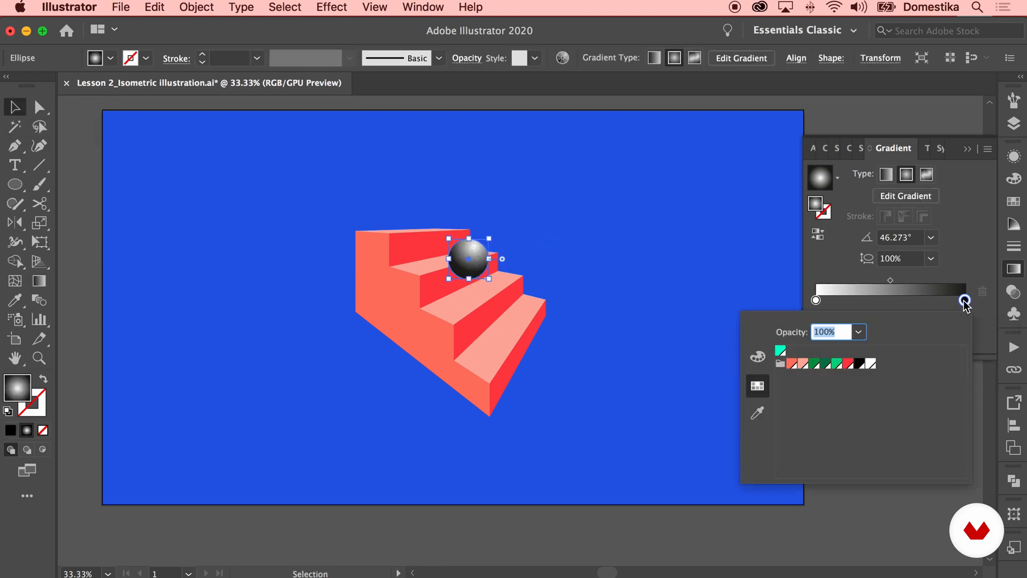
left_click(832, 366)
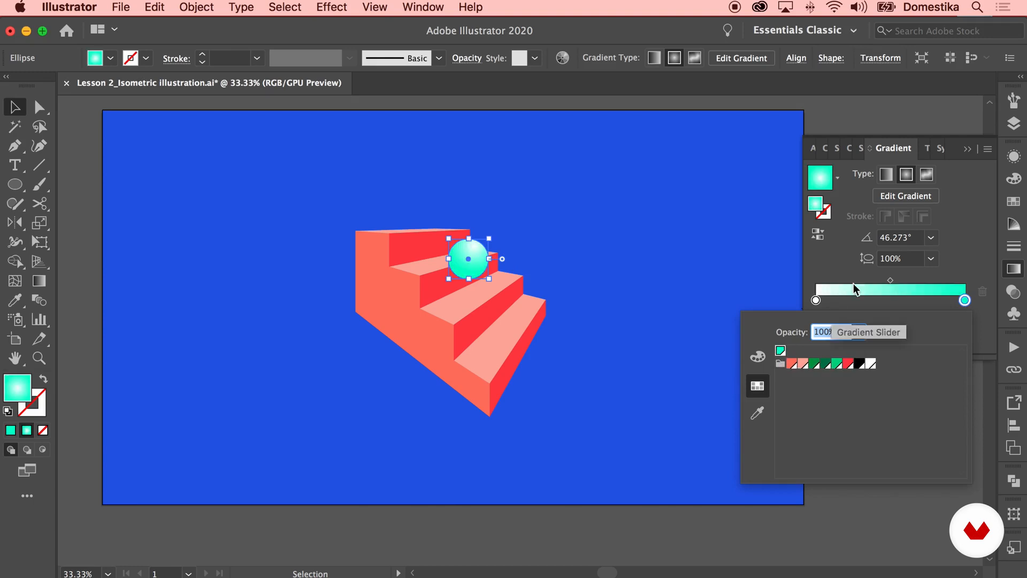
double_click(816, 300)
left_click(837, 365)
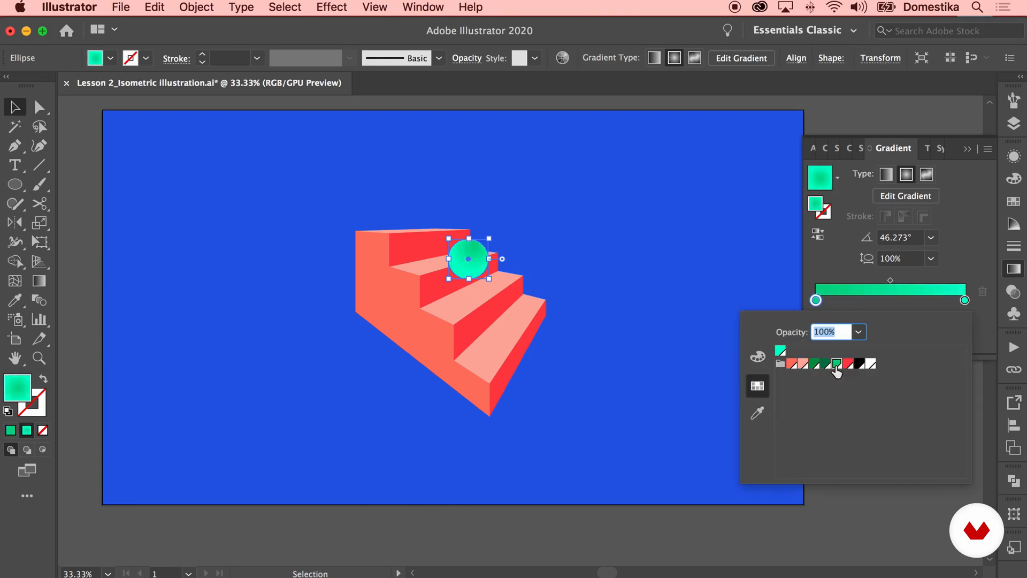
left_click(676, 266)
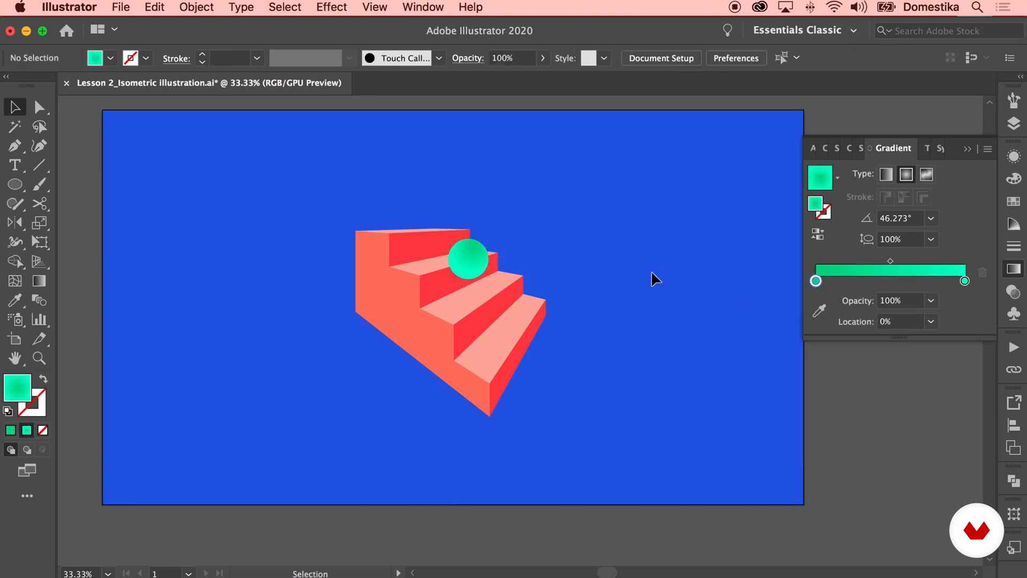
Zoom in and draw a flat black ellipse below the sphere as its shadow
left_click(469, 261)
left_click(610, 256)
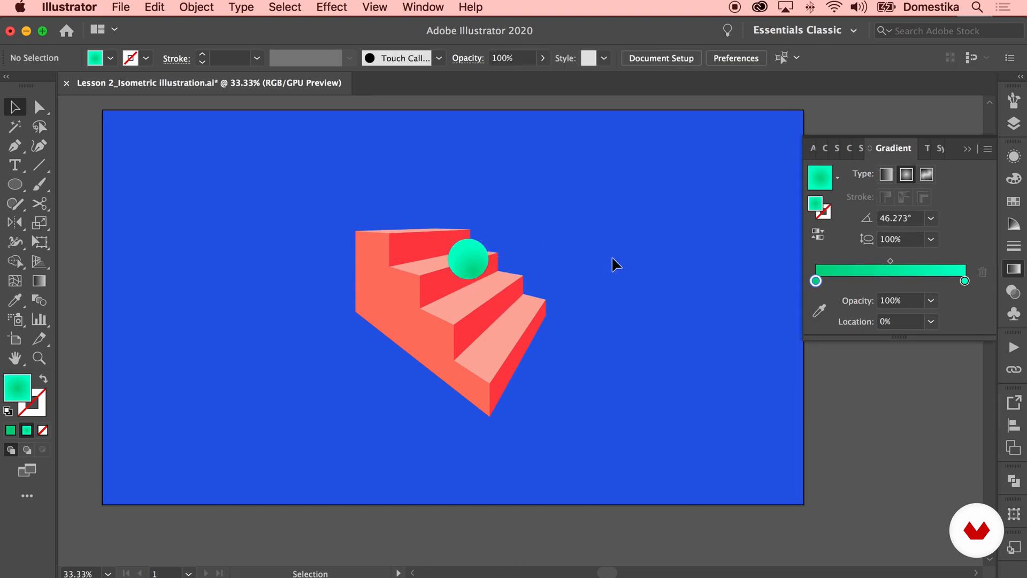
key("super+equal")
left_click(459, 228)
left_click_drag(457, 178, 453, 177)
left_click(454, 184)
left_click(15, 184)
mouse_move(429, 274)
left_mouse_down()
mouse_move(484, 275)
mouse_move(479, 282)
left_mouse_up()
left_click(14, 107)
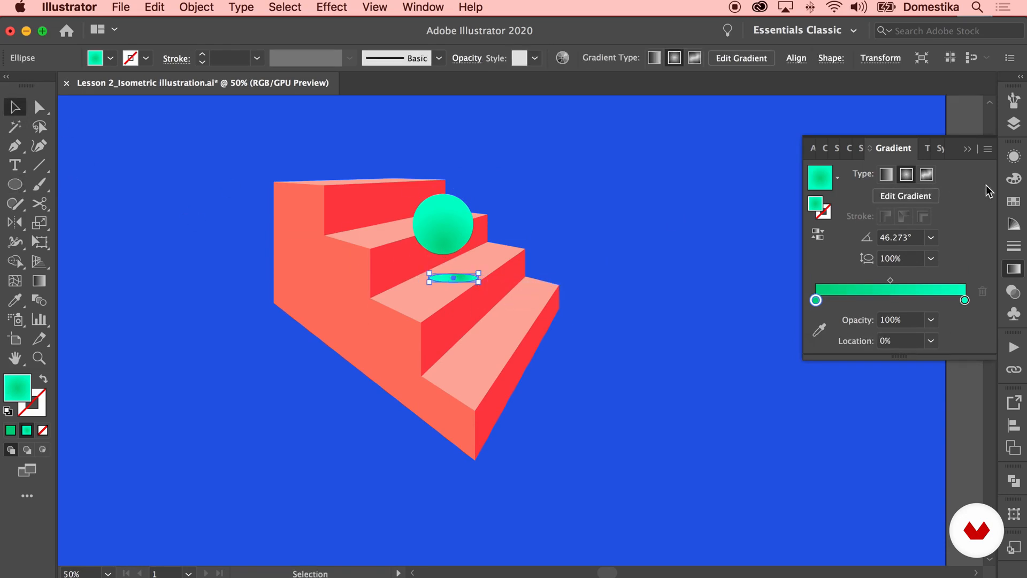
left_click(1014, 202)
left_click(891, 213)
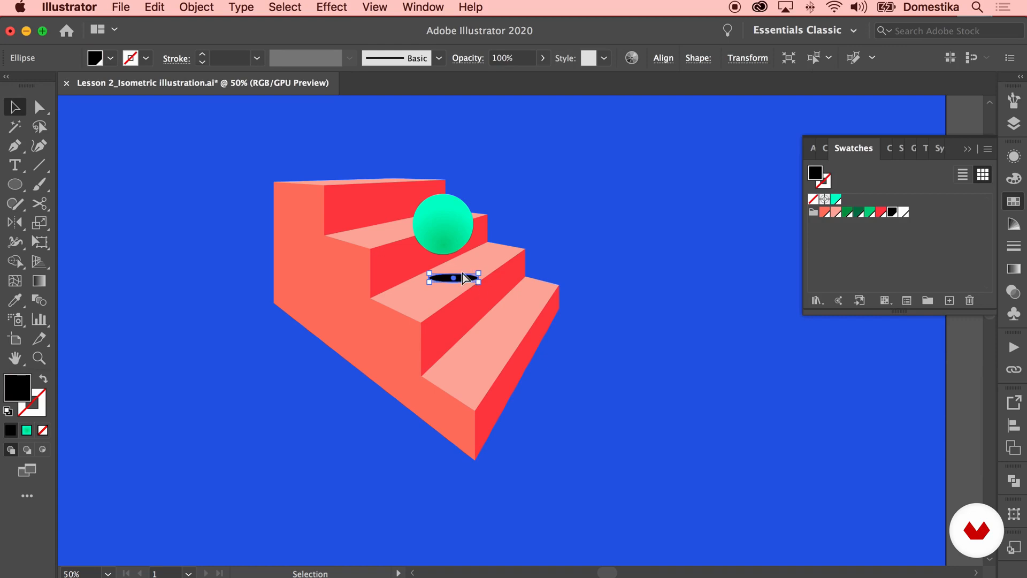
Reposition the sphere and its shadow so they sit on the second step
key("super+equal")
left_click(667, 272)
left_click(533, 327)
left_click_drag(570, 322, 553, 330)
left_click_drag(500, 238, 519, 247)
left_click(669, 200)
key("super+minus")
key("super+minus")
key("super+minus")
left_click_drag(528, 297, 528, 293)
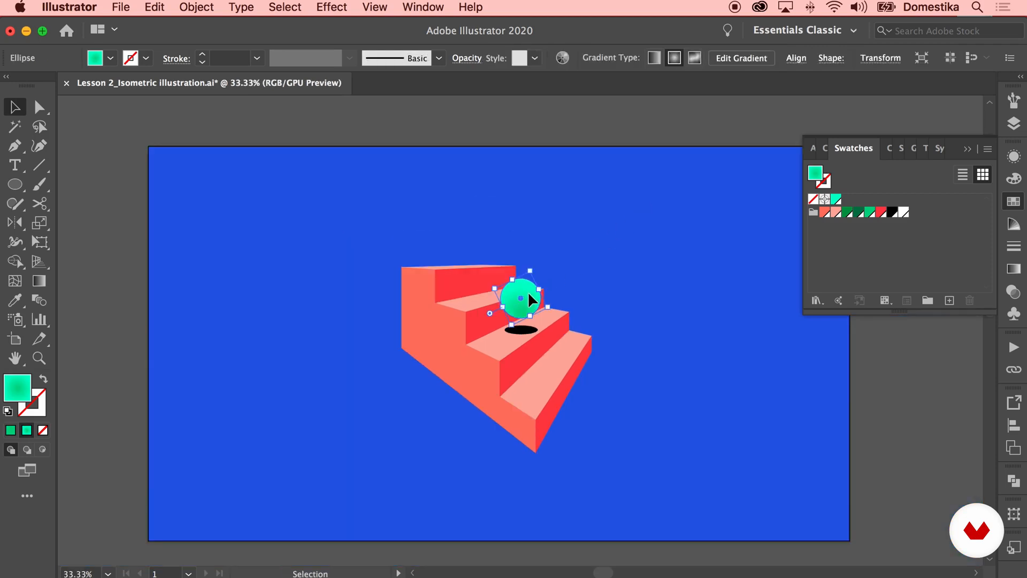
Duplicate the sphere into an arc over the steps and copy a sphere with its shadow past the staircase's front
left_click(634, 269)
left_click(519, 327)
left_click(630, 307)
left_click_drag(630, 307, 583, 298)
left_click_drag(484, 292, 485, 298)
left_click(576, 290)
left_click(485, 320)
left_click(607, 295)
left_click_drag(606, 294, 583, 289)
left_click_drag(454, 288, 495, 262)
left_click_drag(500, 264, 543, 288)
left_click(454, 315)
left_click(449, 289, "shift")
left_click_drag(448, 289, 548, 335)
left_click(552, 286)
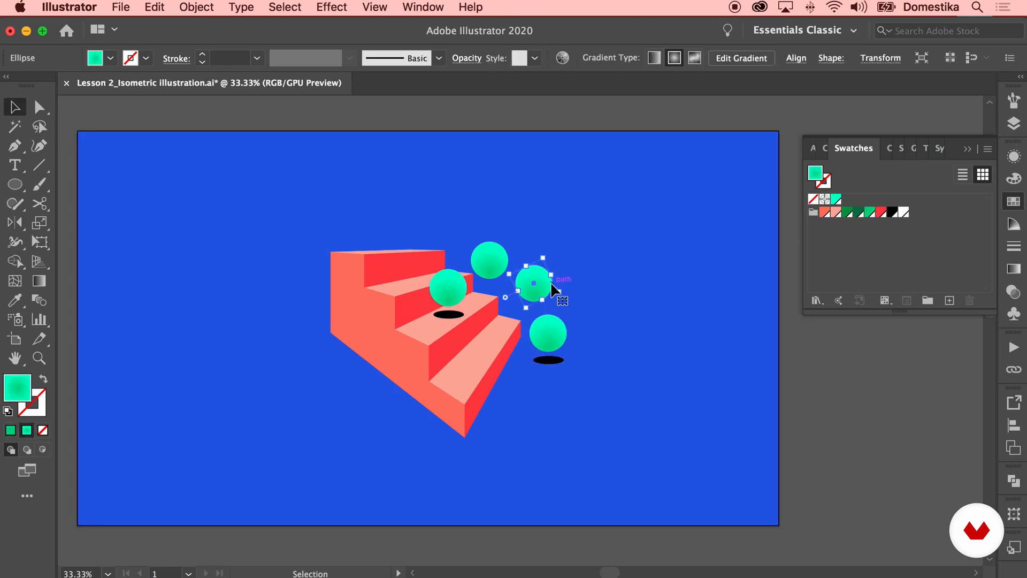
Nudge the two middle spheres down and right to smooth the arc
left_click(492, 256)
key("shift+Down")
key("shift+Down")
left_click(569, 246)
left_click(543, 286)
key("shift+Right")
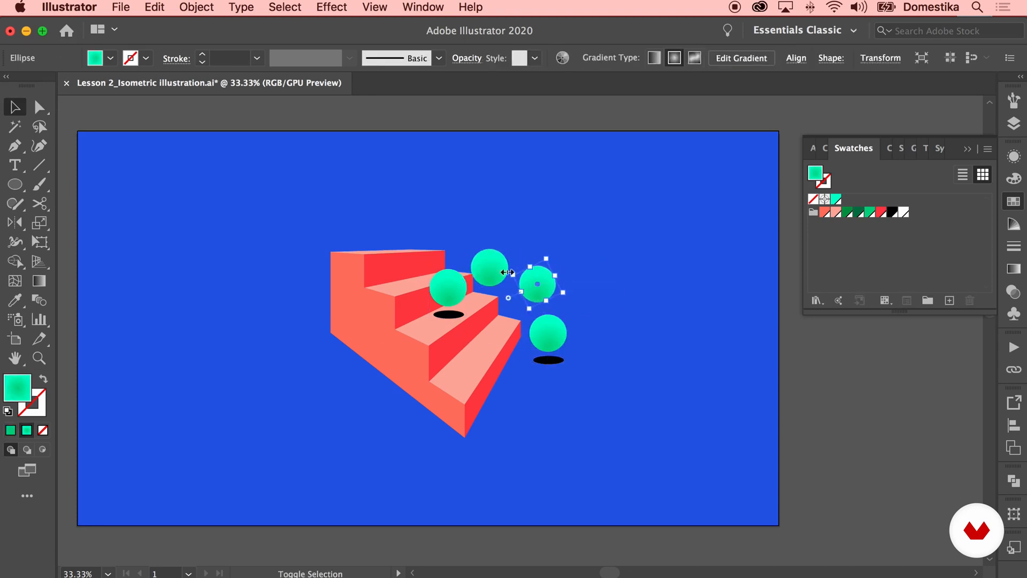
key("shift+Right")
key("shift+Down")
left_click(608, 260)
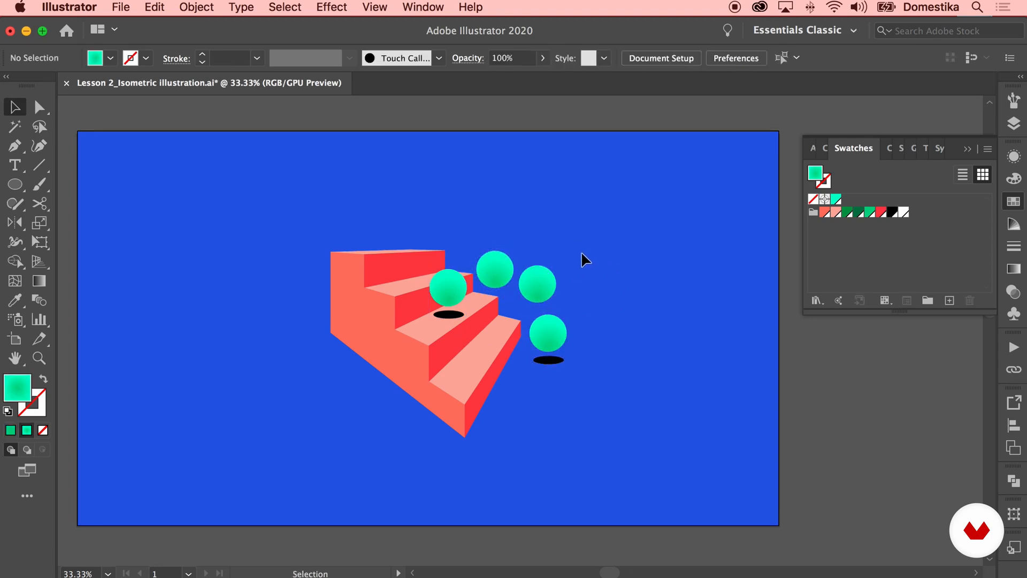
Duplicate two more spheres climbing toward the upper left above the top step
left_click_drag(454, 286, 429, 244)
left_click_drag(427, 245, 382, 214)
left_click(487, 192)
left_click(521, 190)
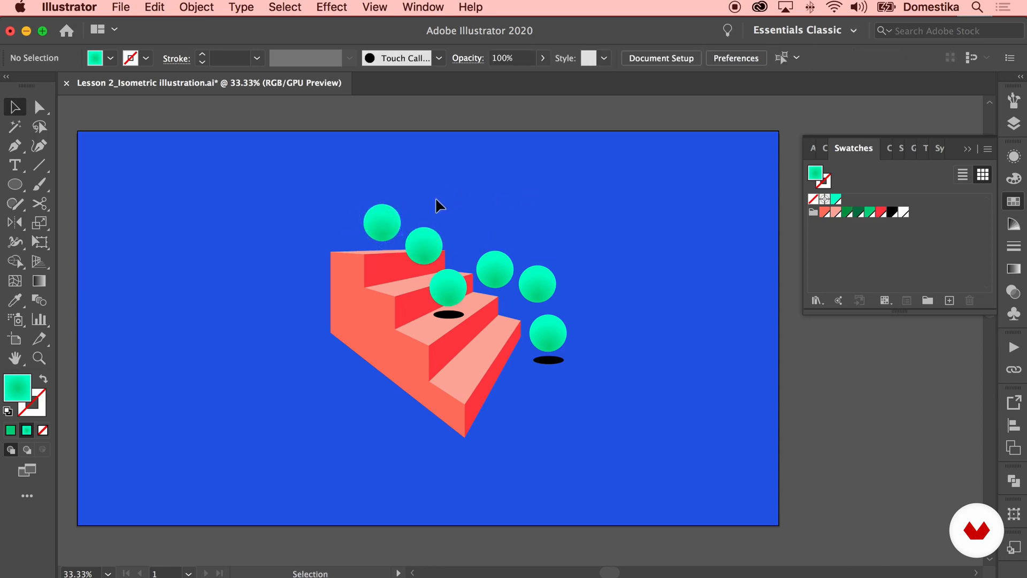
Duplicate spheres to the right and nudge the middle spheres left
left_click_drag(556, 275, 624, 272)
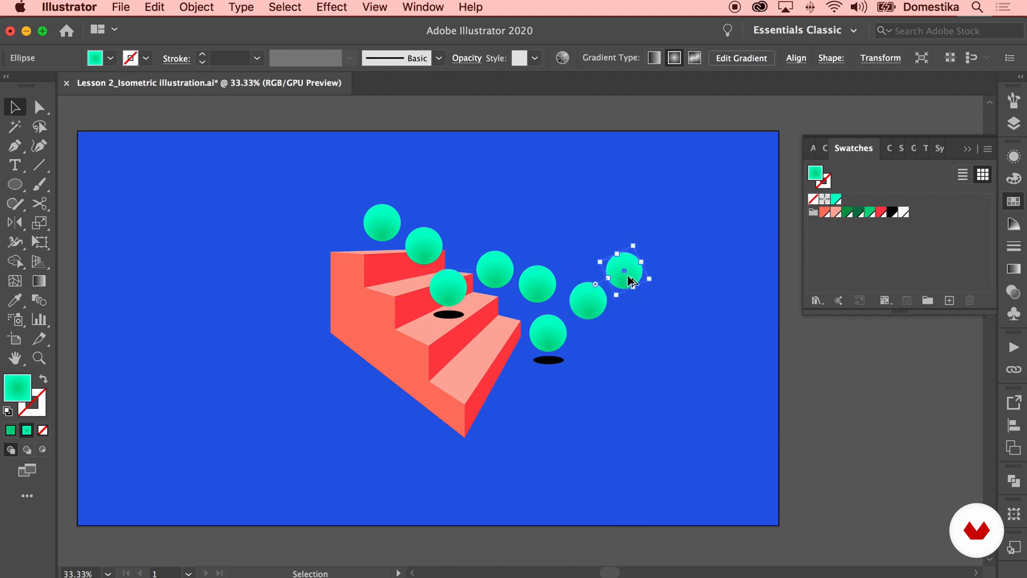
left_click(607, 324)
left_click(496, 276)
key("shift+Left")
left_click(546, 287)
key("shift+Left")
left_click(559, 245)
left_click(492, 262)
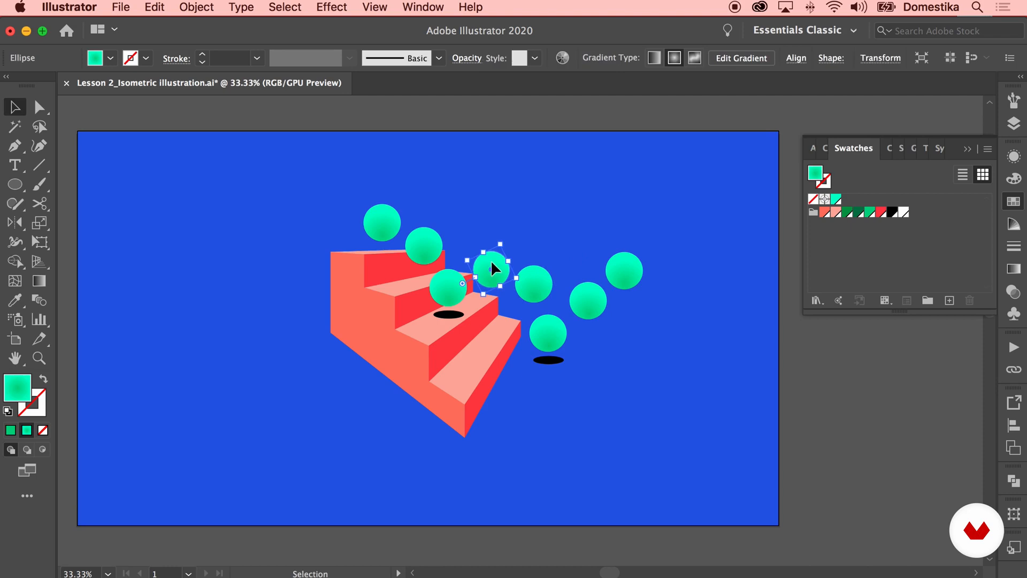
left_click(535, 232)
Delete the two rightmost spheres
scroll(513, 243, "right", 5)
left_click_drag(561, 259, 563, 262)
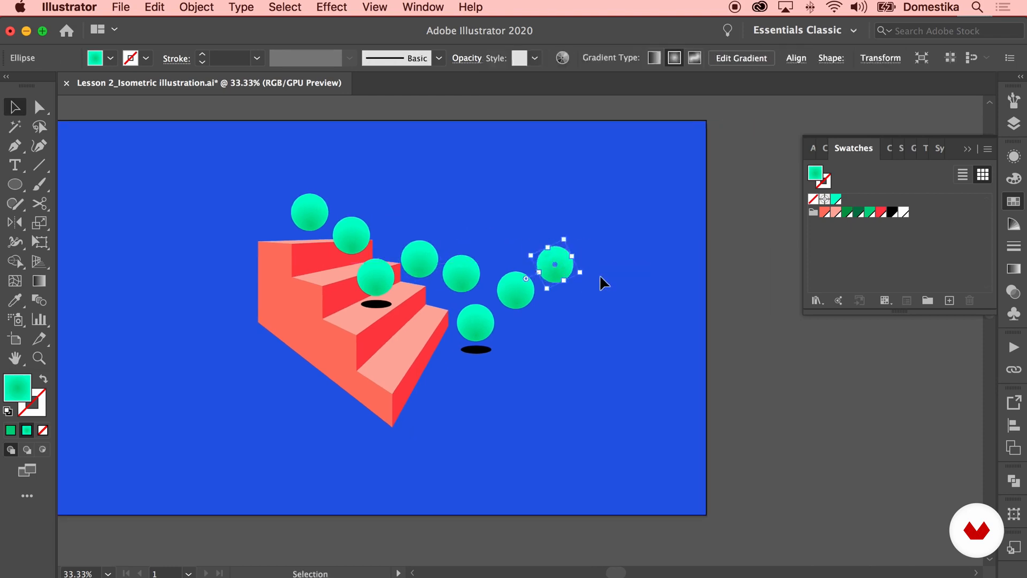
left_click(599, 272)
key("super+minus")
key("super+minus")
left_click(543, 293)
key("Delete")
left_click(509, 313)
key("Delete")
Move the lower spheres closer to the staircase
left_click_drag(498, 343, 496, 350)
left_click(507, 309)
left_click_drag(499, 298, 472, 305)
left_click(561, 295)
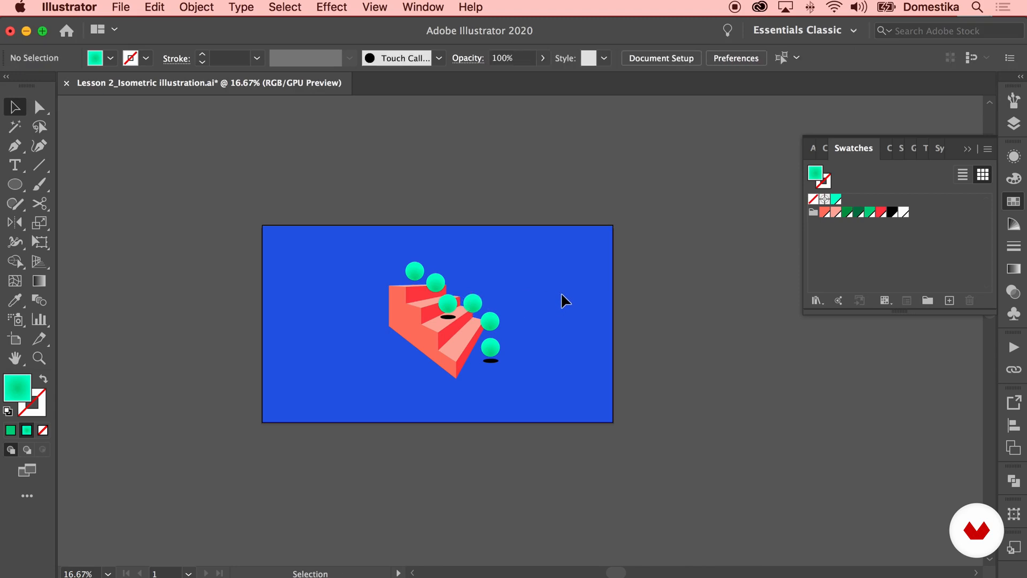
left_click_drag(423, 272, 440, 282)
left_click(500, 264)
Copy a shadow under the top-left sphere and align it on the top step
left_click(414, 274)
key("super+equal")
key("super+equal")
key("super+equal")
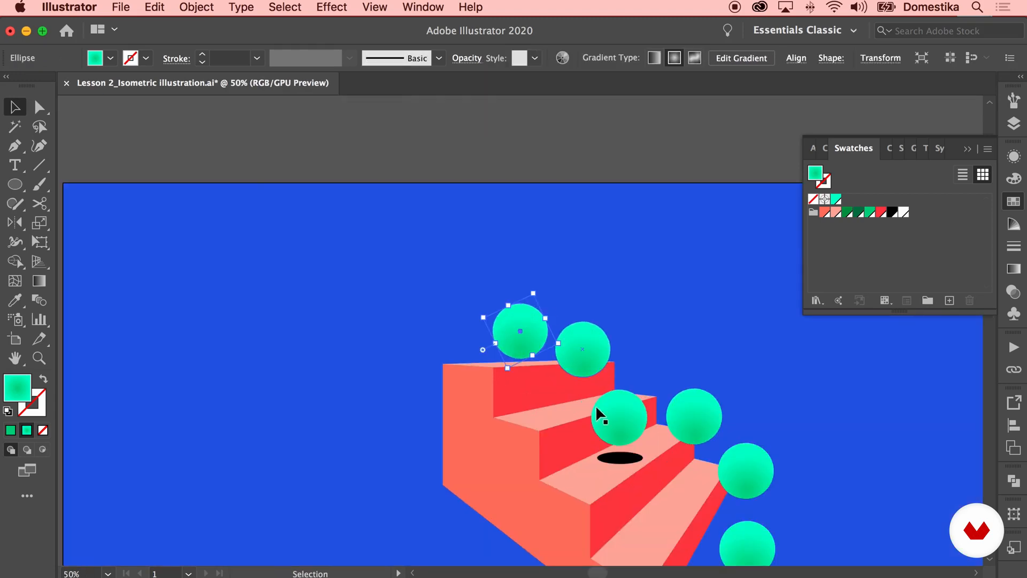
left_click_drag(623, 461, 524, 361)
key("super+equal")
key("super+equal")
key("super+equal")
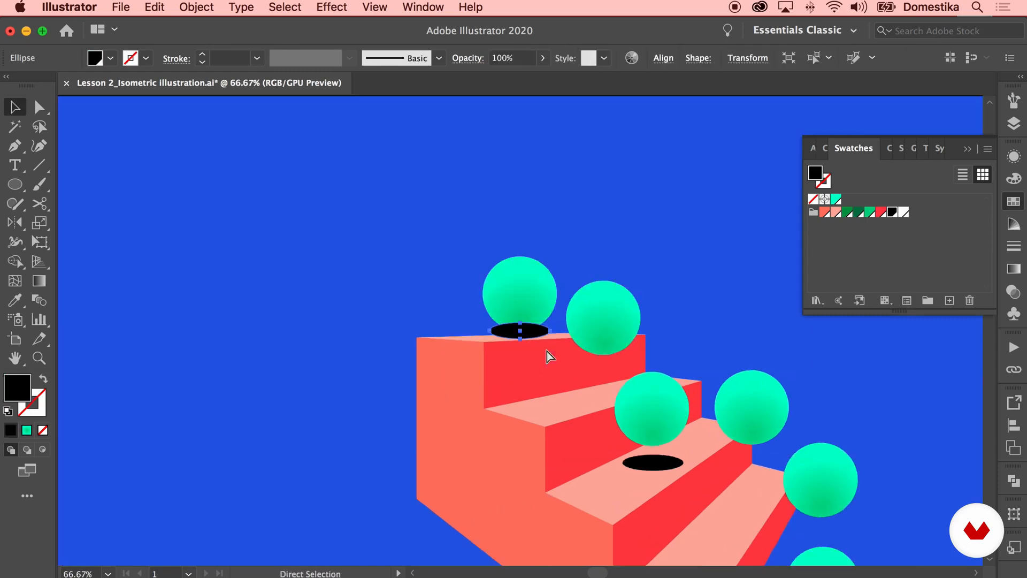
left_click_drag(521, 312, 524, 335)
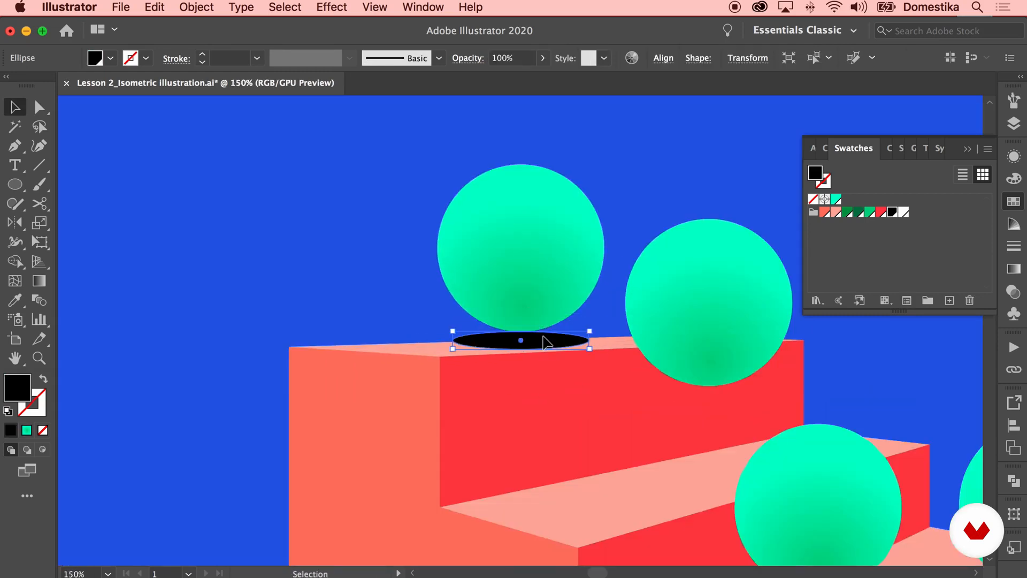
left_click(530, 277)
left_click_drag(530, 278, 527, 280)
Fine-tune the sphere positions across the staircase and deselect
left_click(625, 196)
key("super+minus")
key("super+minus")
key("super+minus")
key("super+minus")
left_click_drag(645, 266, 517, 220)
scroll(580, 264, "down", 3)
left_click(463, 257)
left_click_drag(463, 257, 468, 257)
left_click(566, 257)
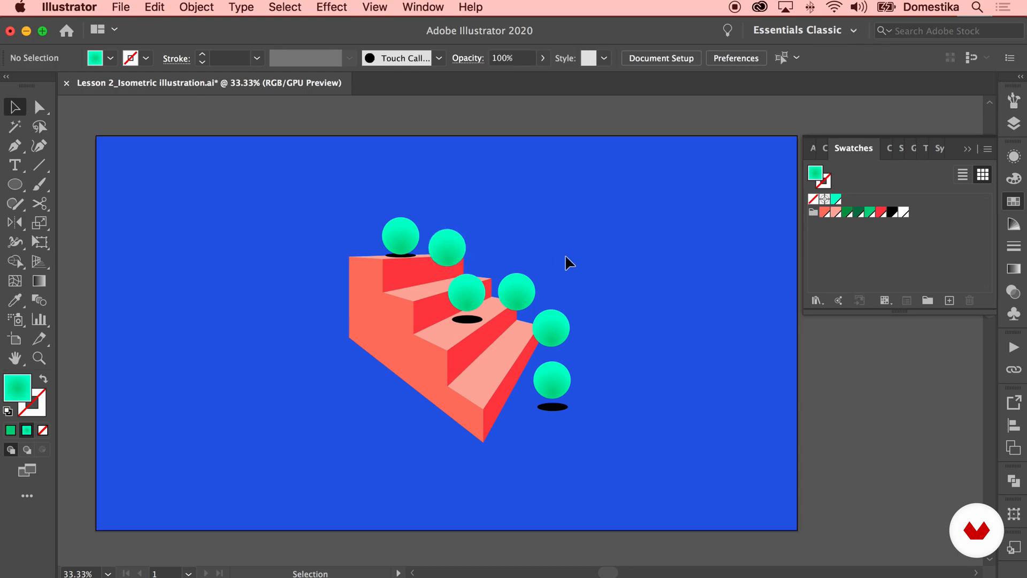